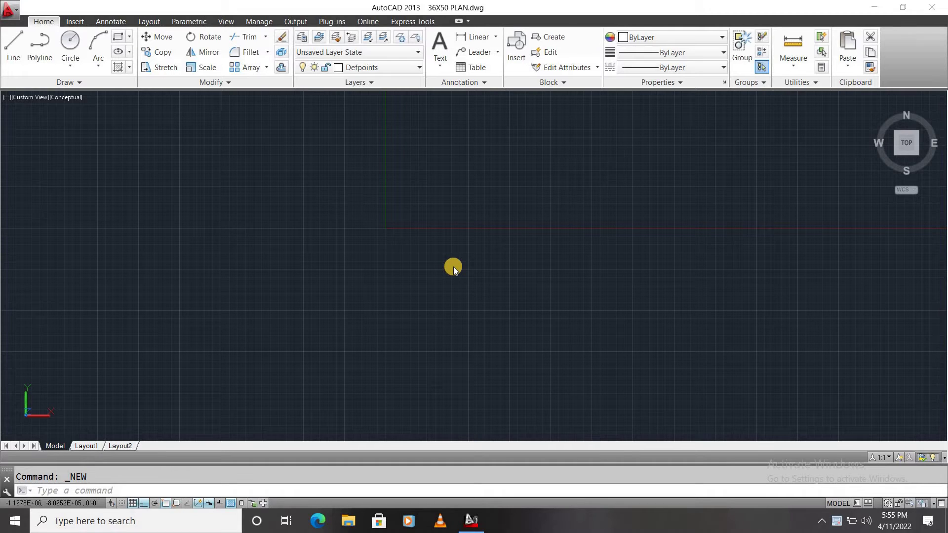
Via UNITS, keep Architectural lengths at 0'-0 1/16", Inches insertion scale and International lighting.
type("UN")
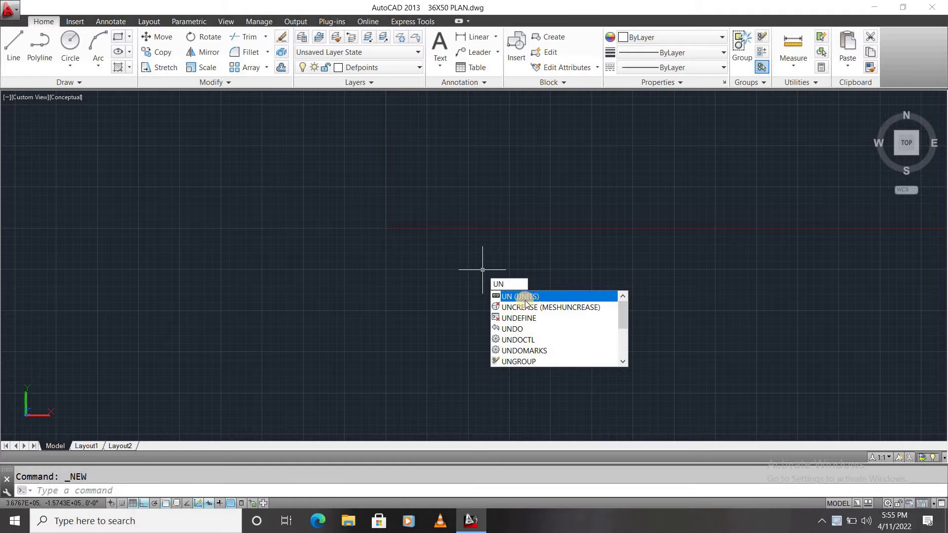
left_click(518, 296)
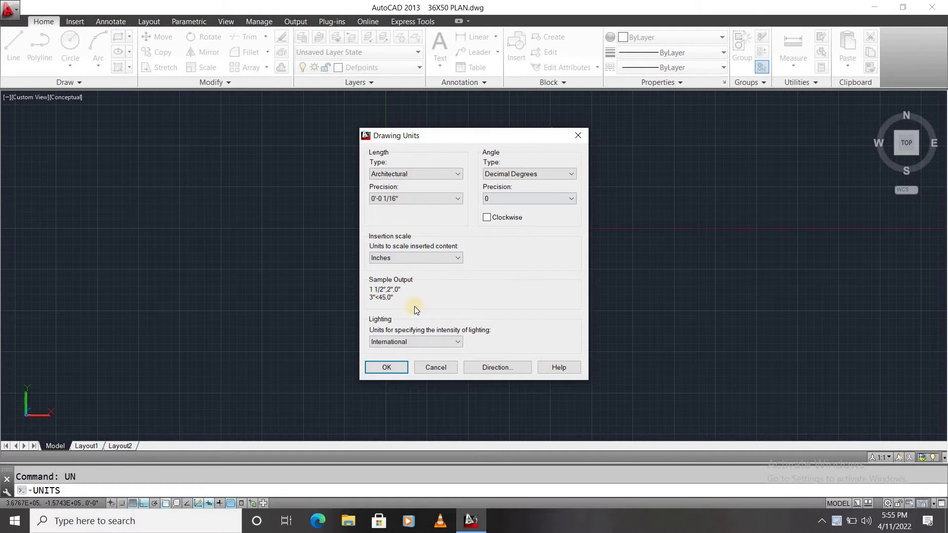
left_click(442, 176)
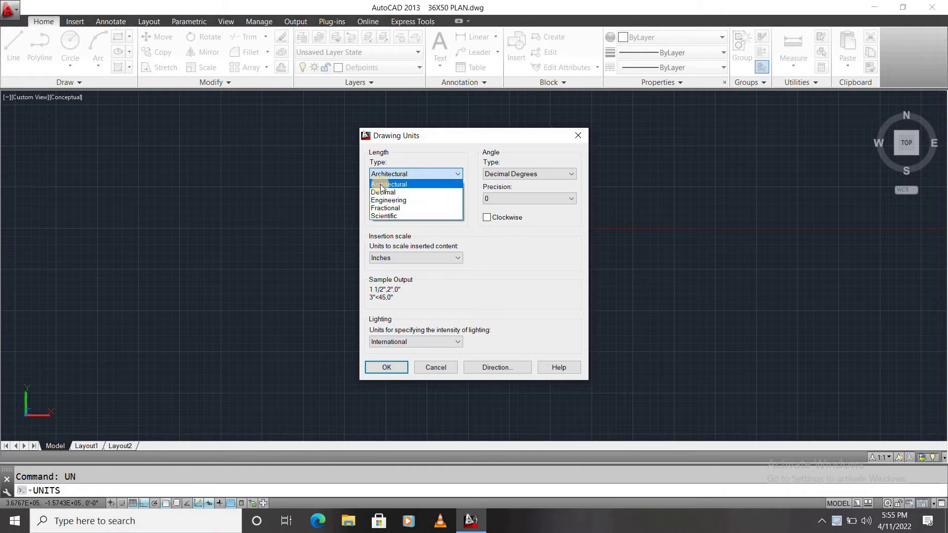
left_click(389, 184)
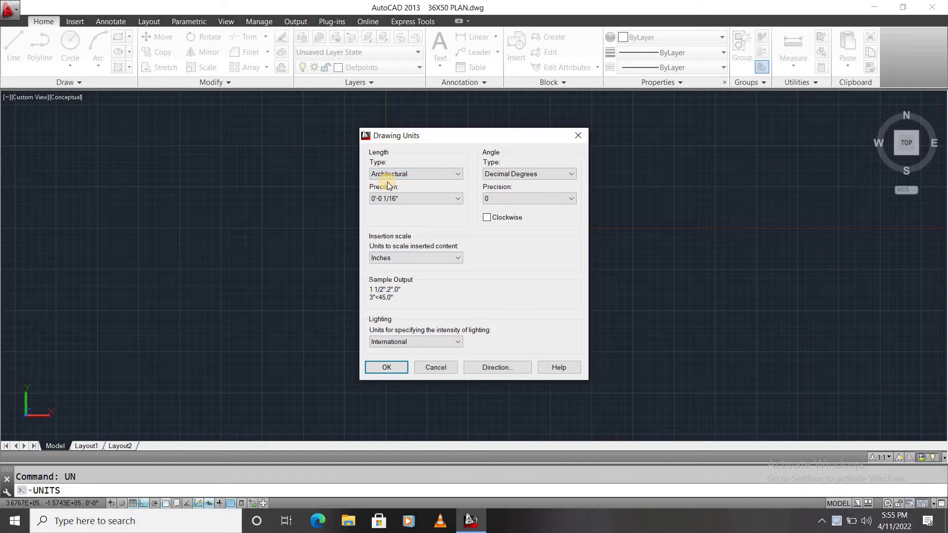
left_click(416, 194)
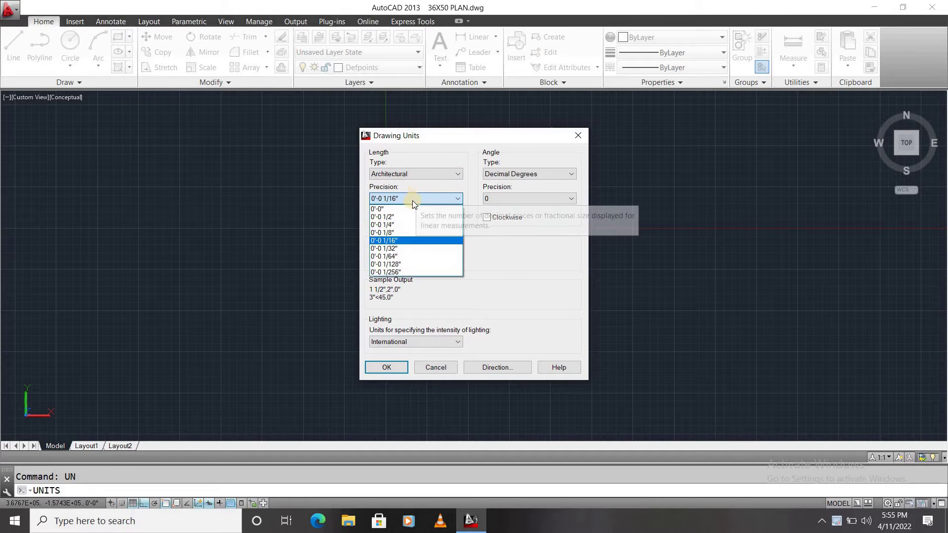
left_click(400, 241)
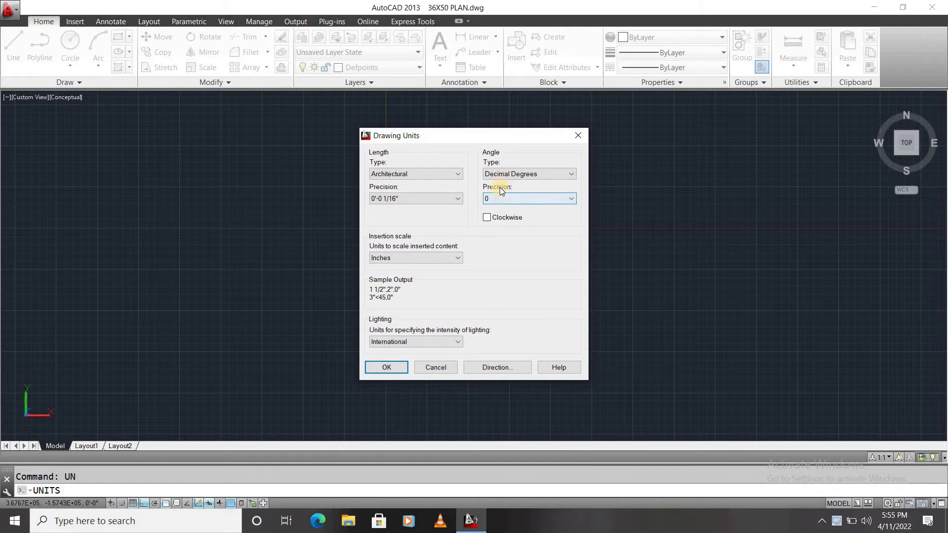
left_click(417, 253)
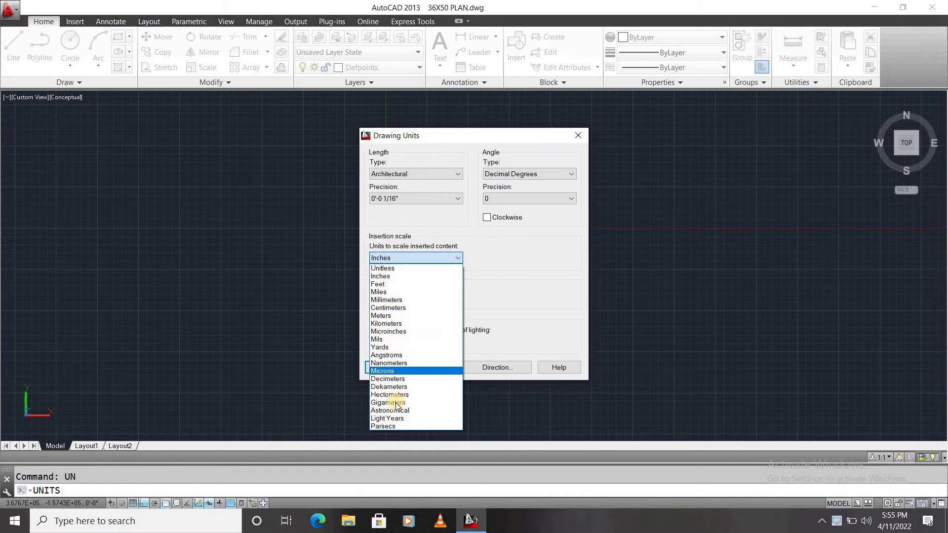
left_click(387, 278)
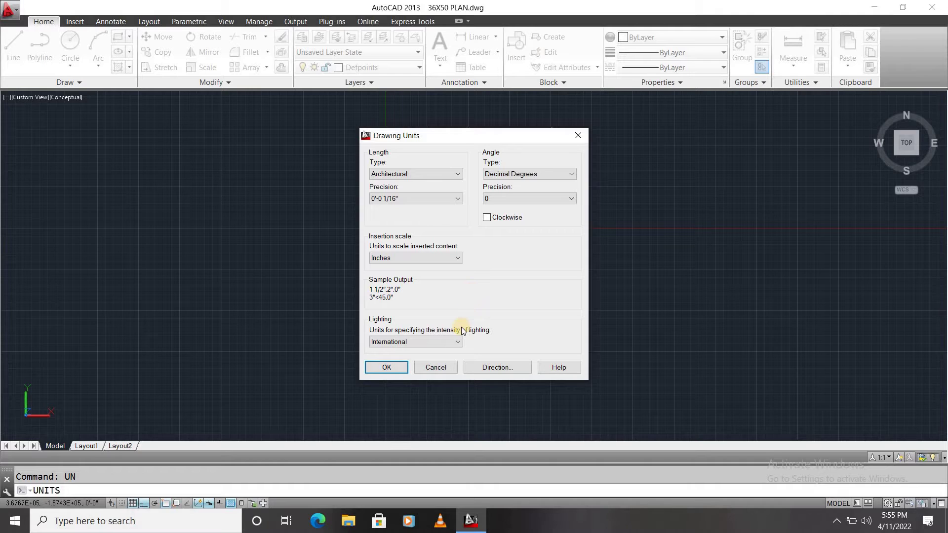
left_click(450, 342)
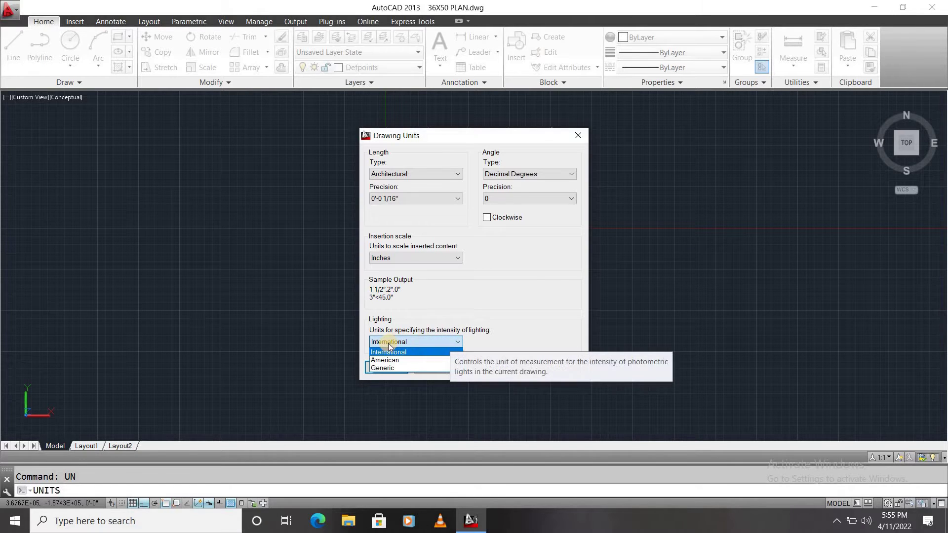
left_click(413, 344)
left_click(387, 367)
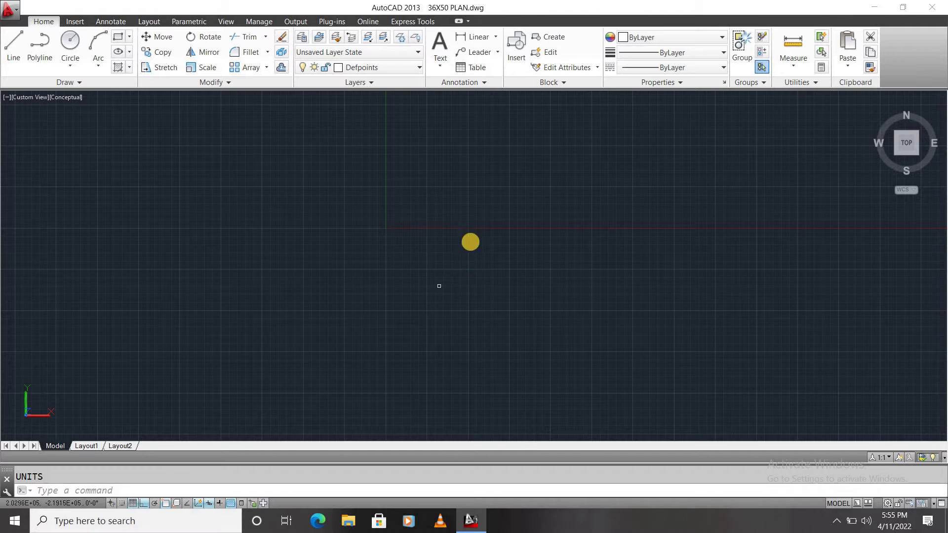
Start a line and draw its first 24-long horizontal segment.
type("L")
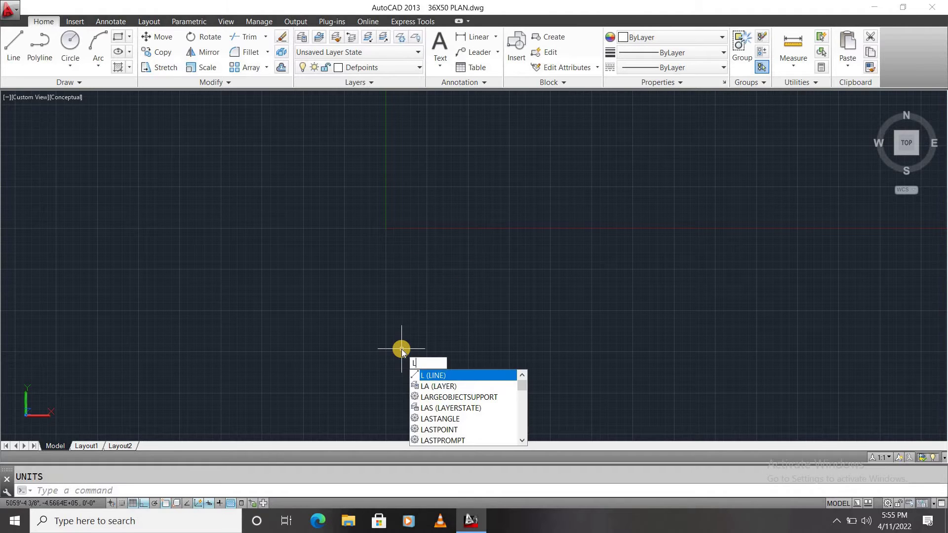
left_click(443, 378)
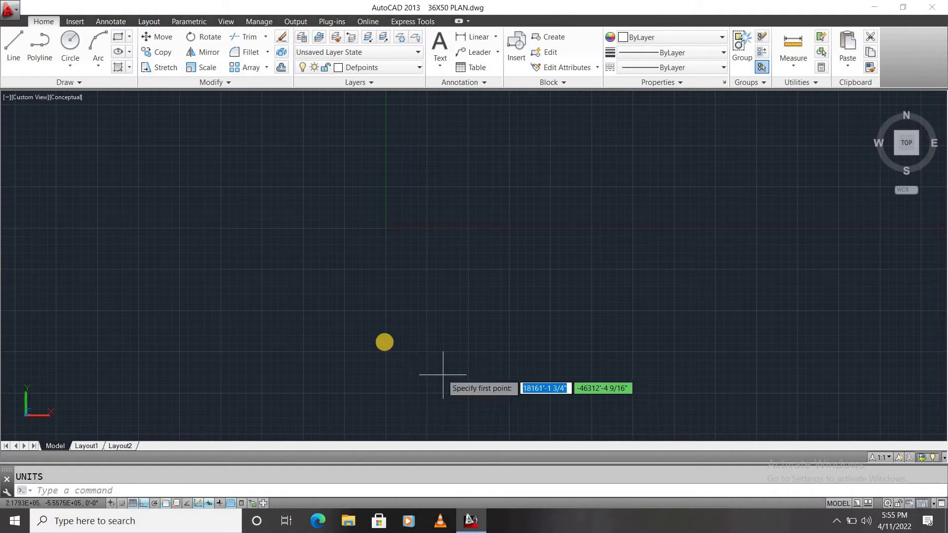
left_click(381, 340)
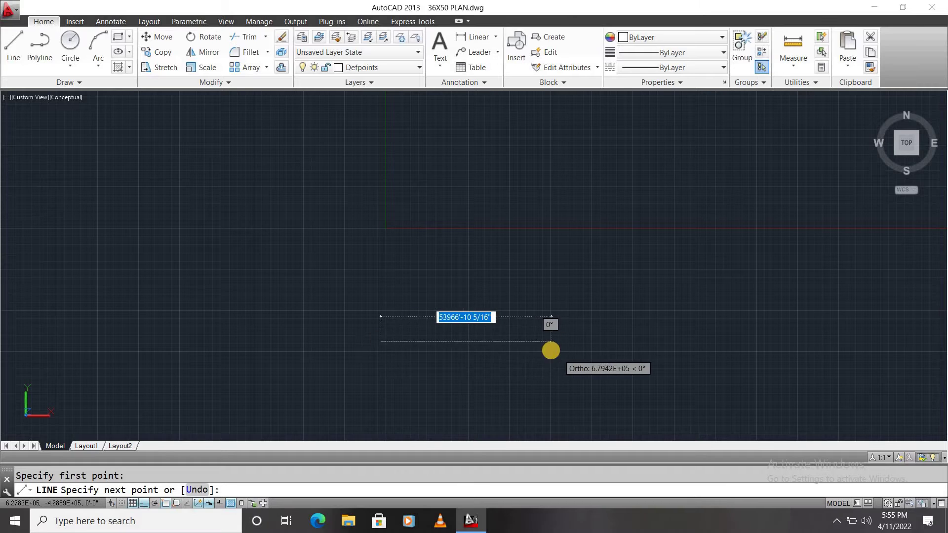
type("24")
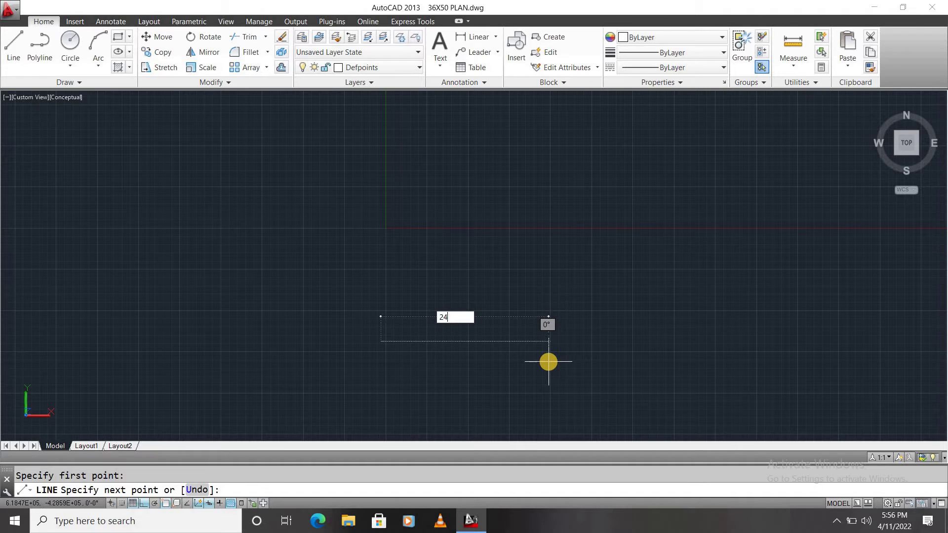
key("Return")
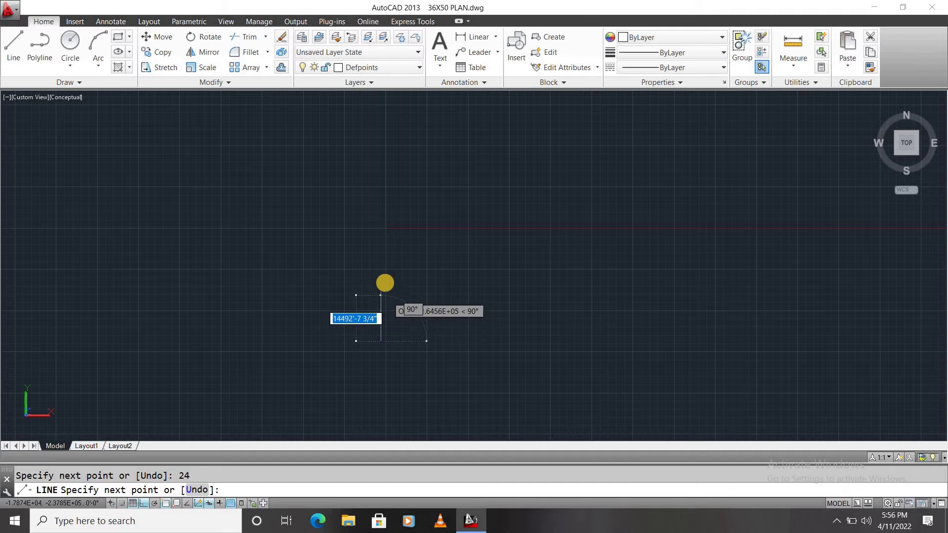
Add a 36-long vertical segment rising from its right end and end the line.
scroll(375, 321, "up", 5)
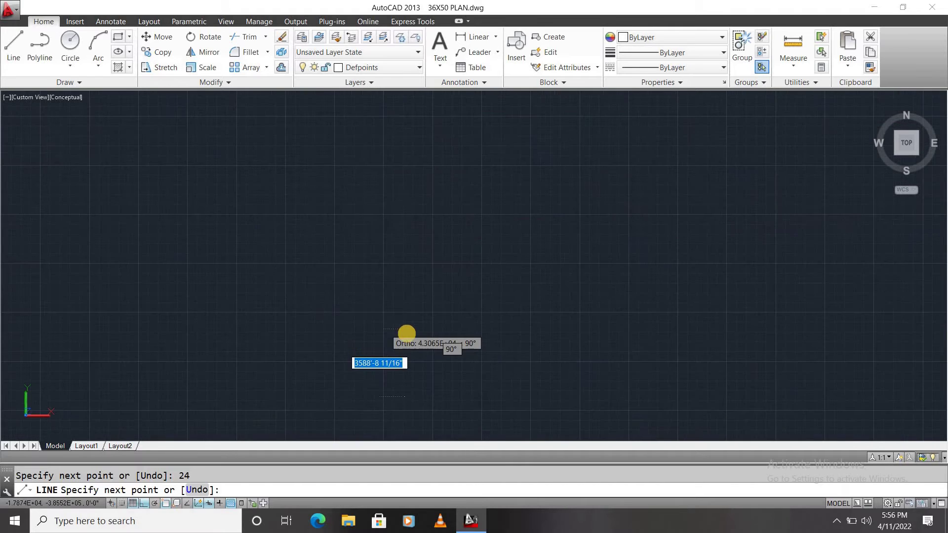
scroll(419, 338, "up", 2)
middle_click_drag(420, 339, 444, 302)
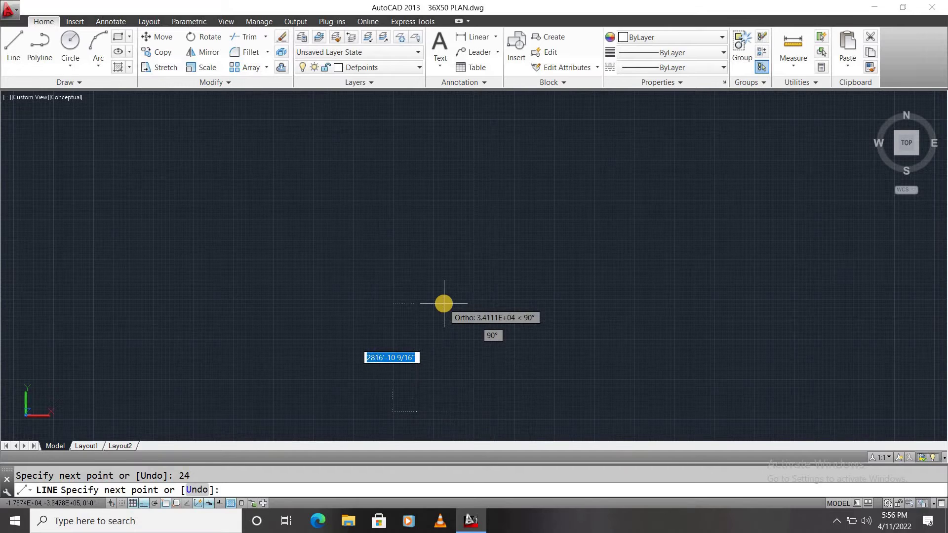
type("36")
key("Return")
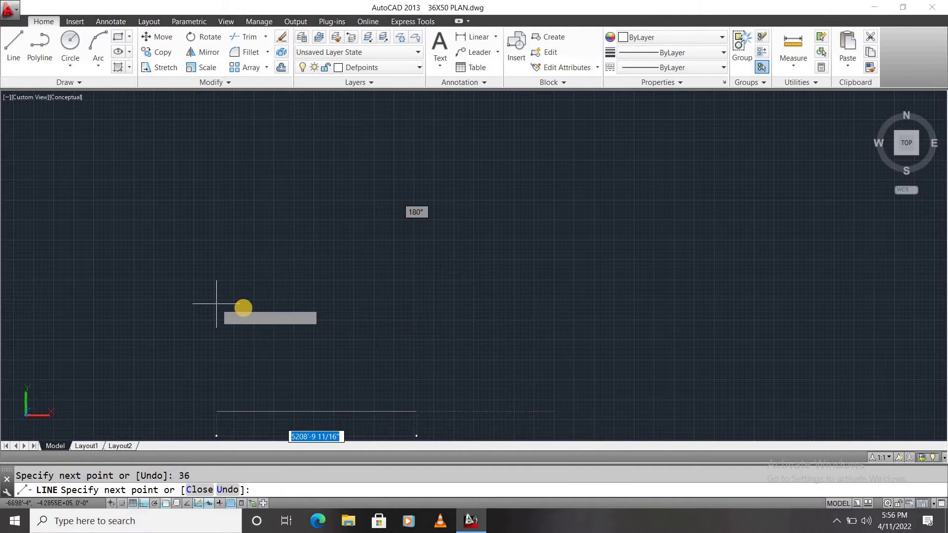
key("Escape")
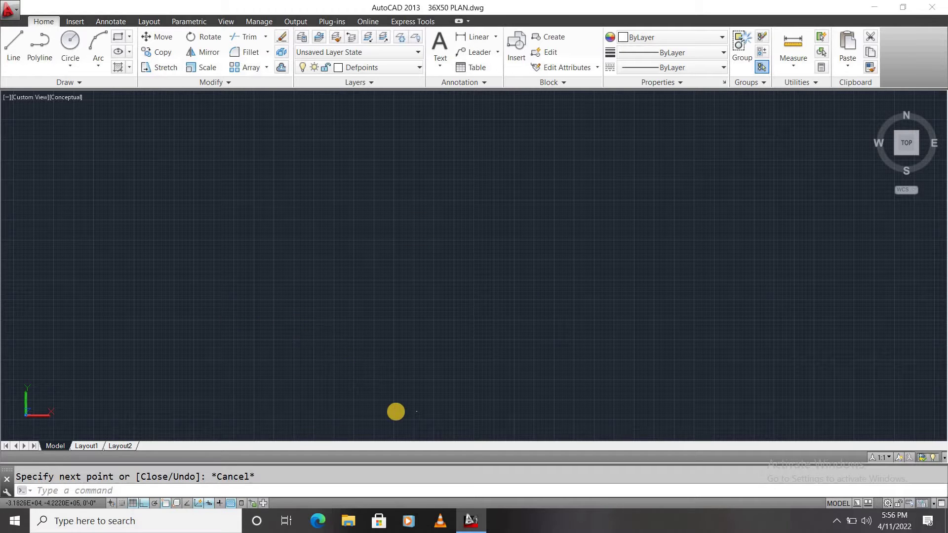
scroll(396, 411, "up", 2)
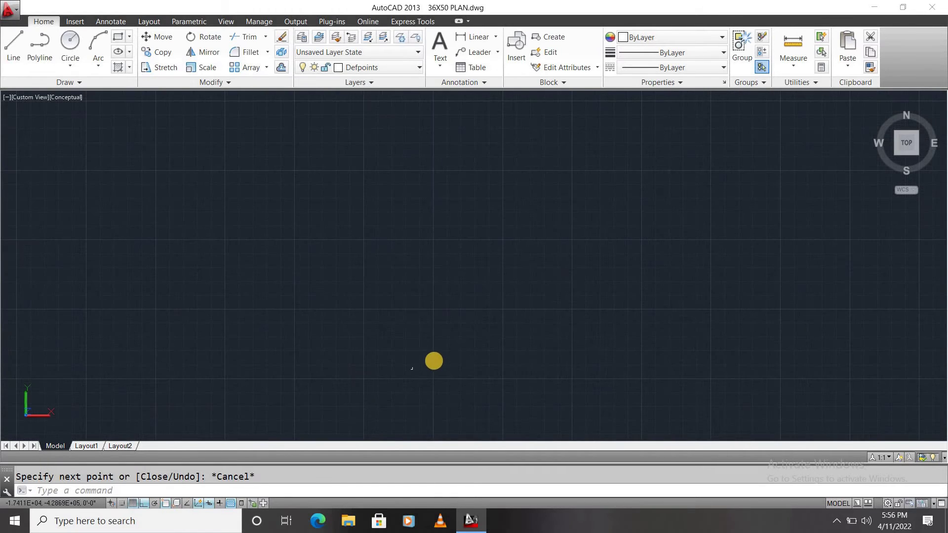
scroll(368, 388, "down", 2)
scroll(329, 406, "up", 3)
middle_click_drag(351, 395, 472, 417)
scroll(473, 417, "down", 2)
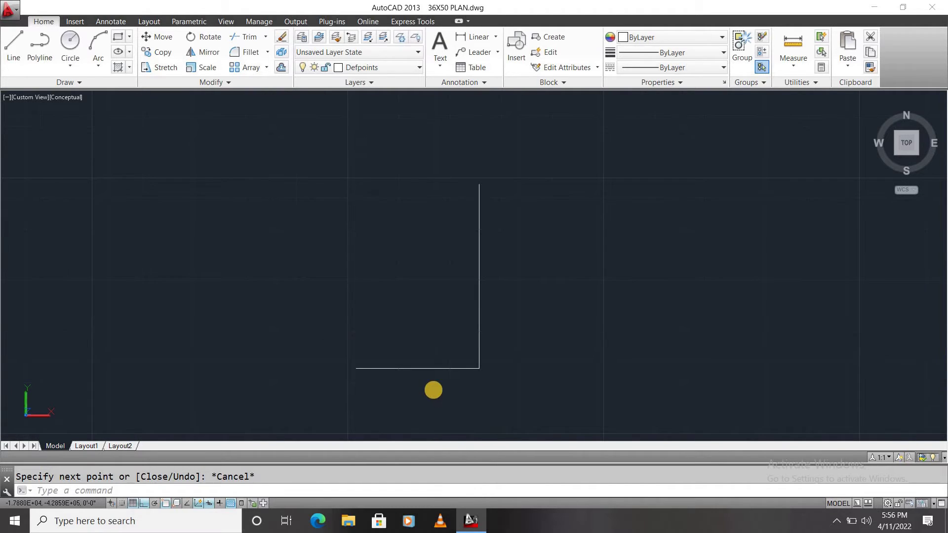
From the vertical line's top, draw a 36-long top line and a left side.
left_click(492, 270)
left_click(454, 252)
key("Escape")
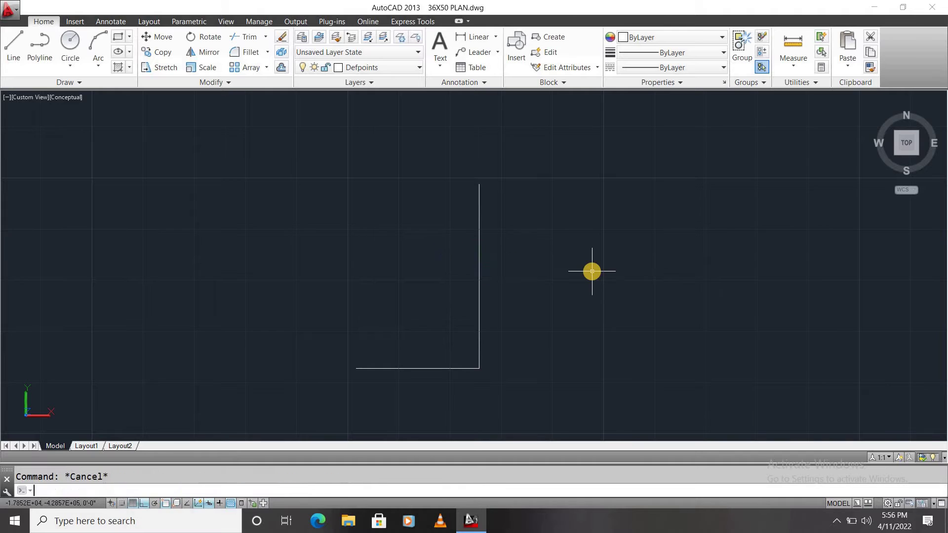
type("l")
key("Return")
left_click(479, 185)
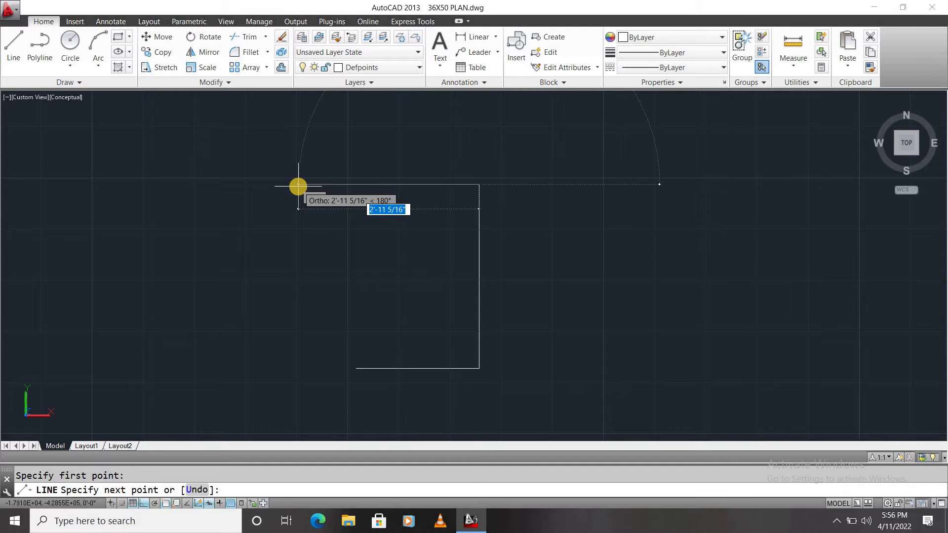
type("36")
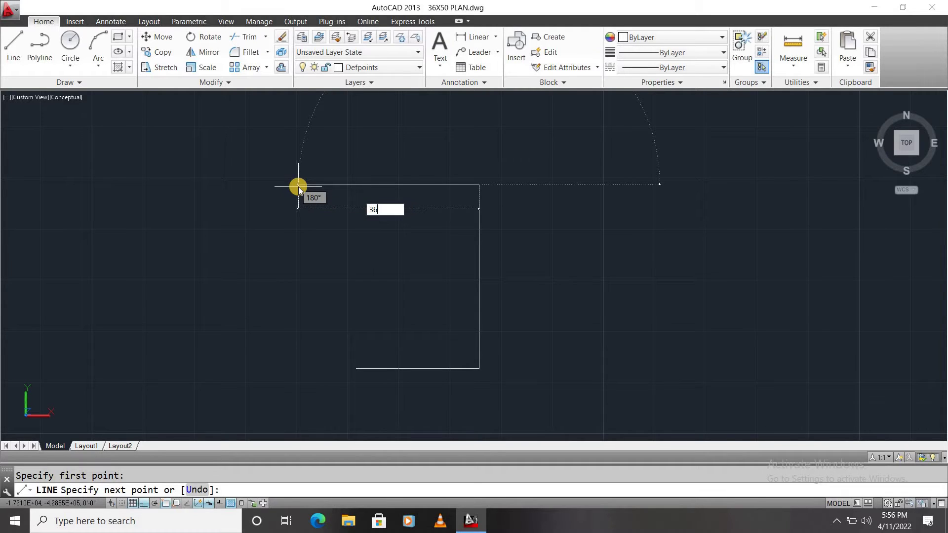
key("Return")
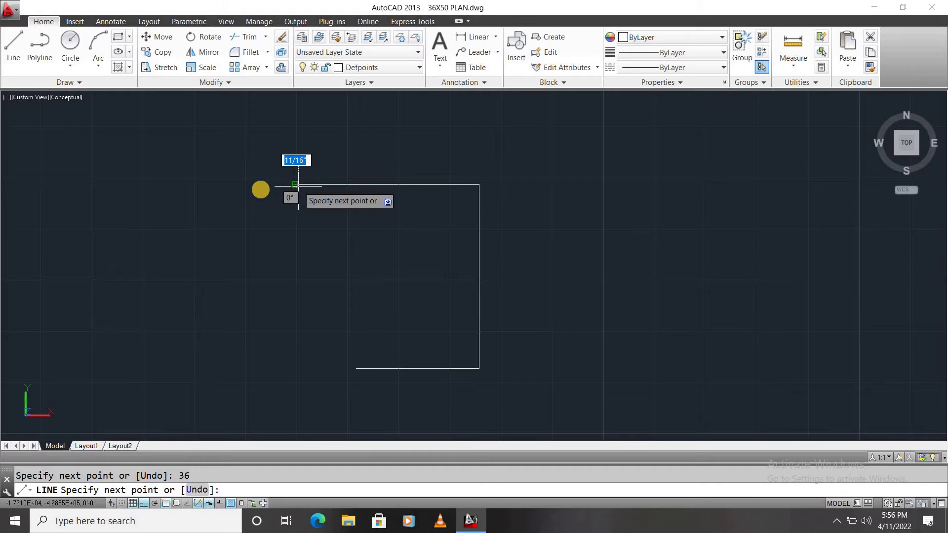
type("36")
key("Return")
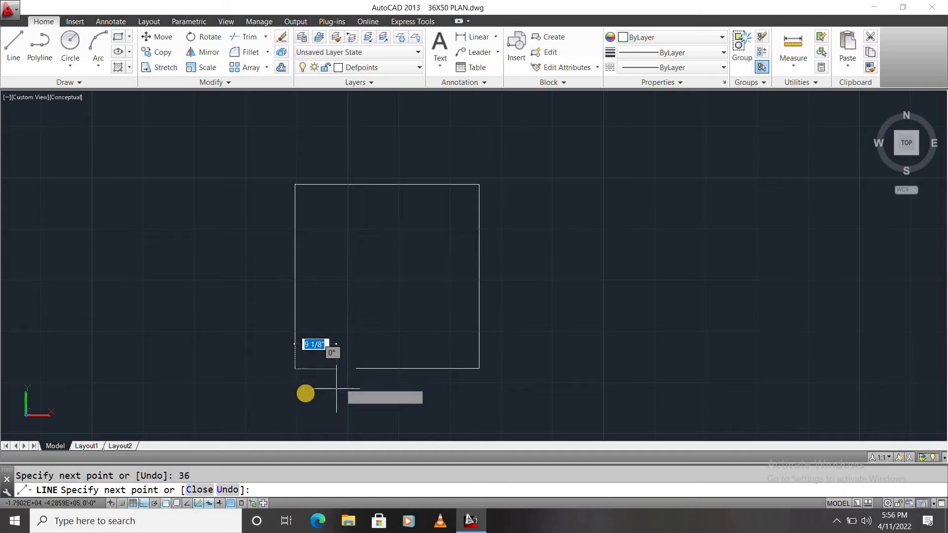
key("Escape")
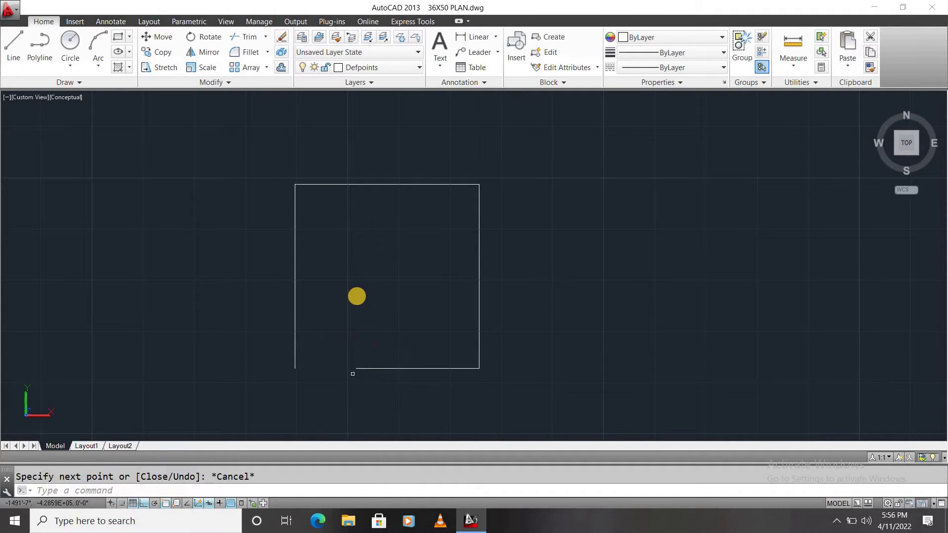
Window-select all four outline lines and erase them with E.
left_click(504, 251)
left_click(424, 203)
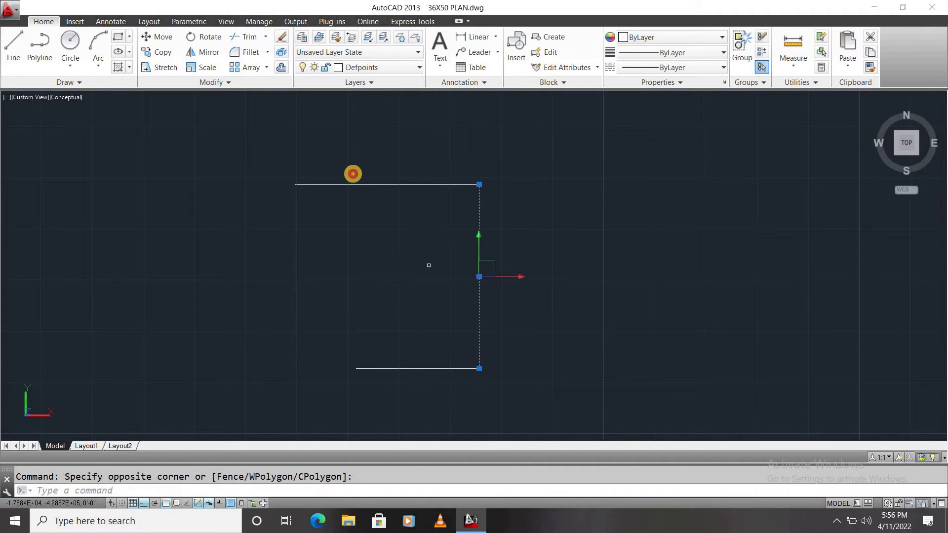
left_click(315, 146)
left_click(336, 244)
left_click(255, 224)
left_click(431, 403)
left_click(371, 346)
type("E")
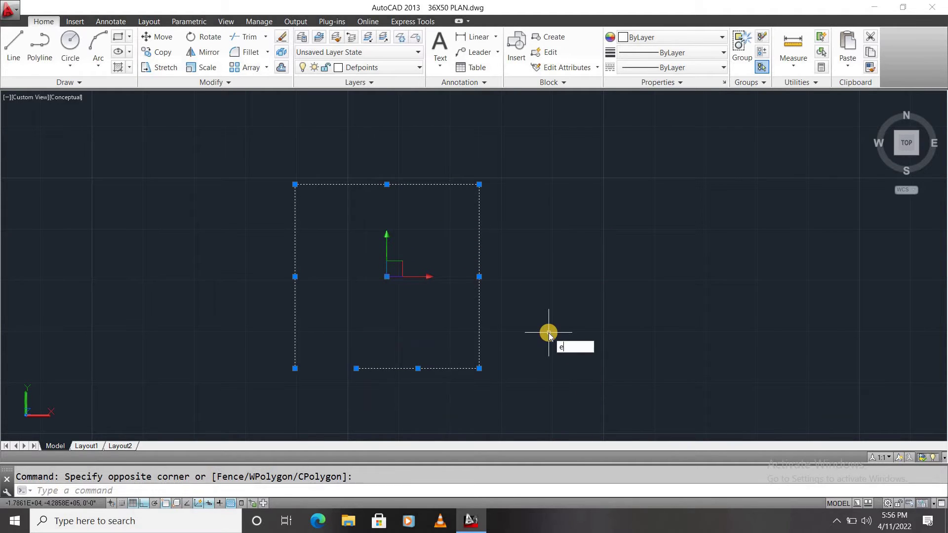
key("Return")
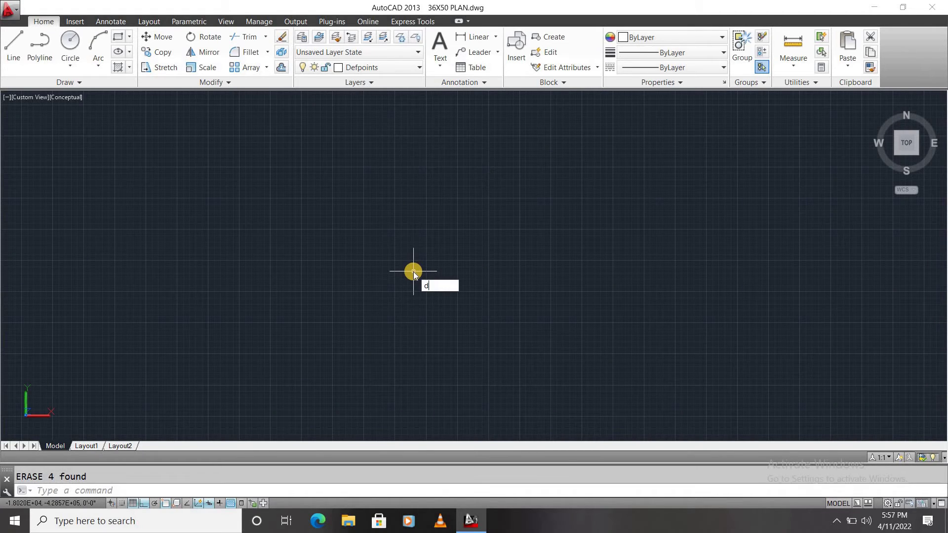
type("m")
key("BackSpace")
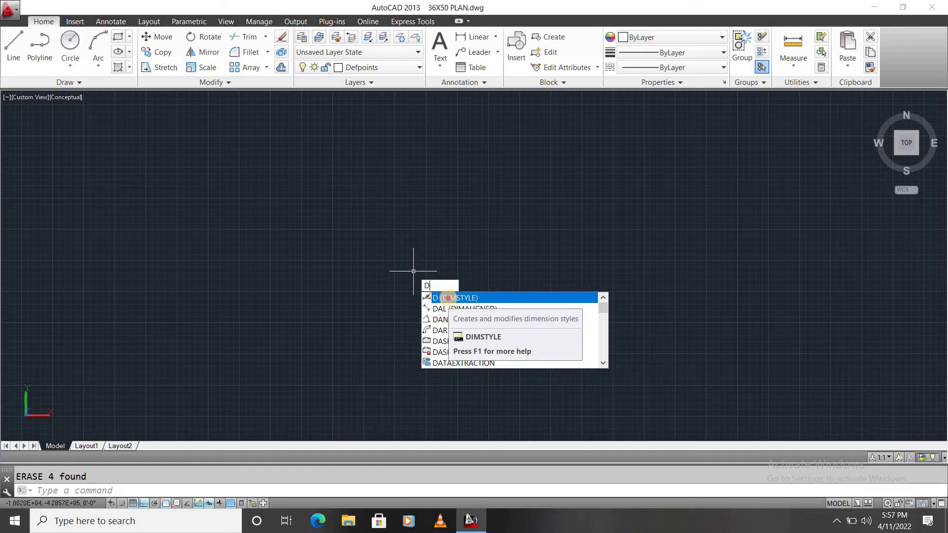
Modify the current dimension style, setting dimension line colour to ByLayer after trying red.
left_click(449, 299)
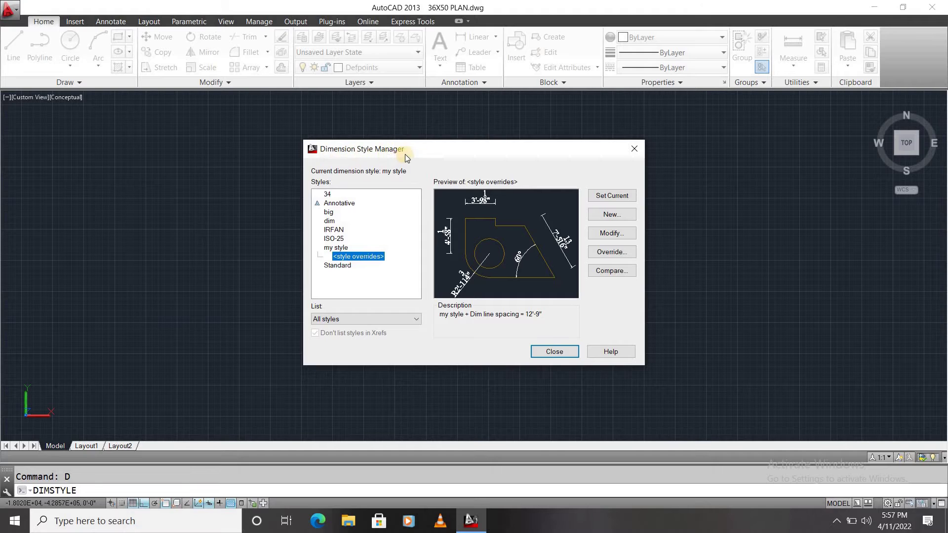
left_click(617, 234)
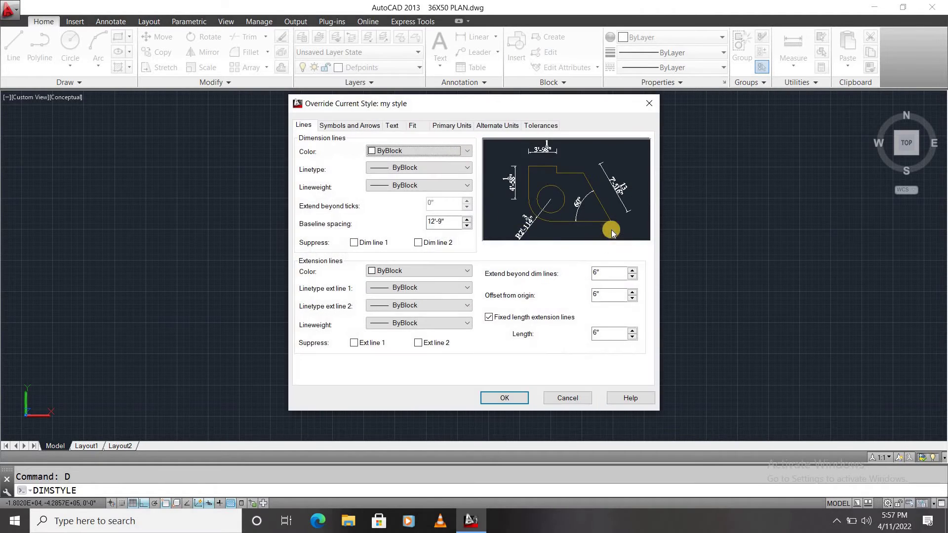
left_click(419, 184)
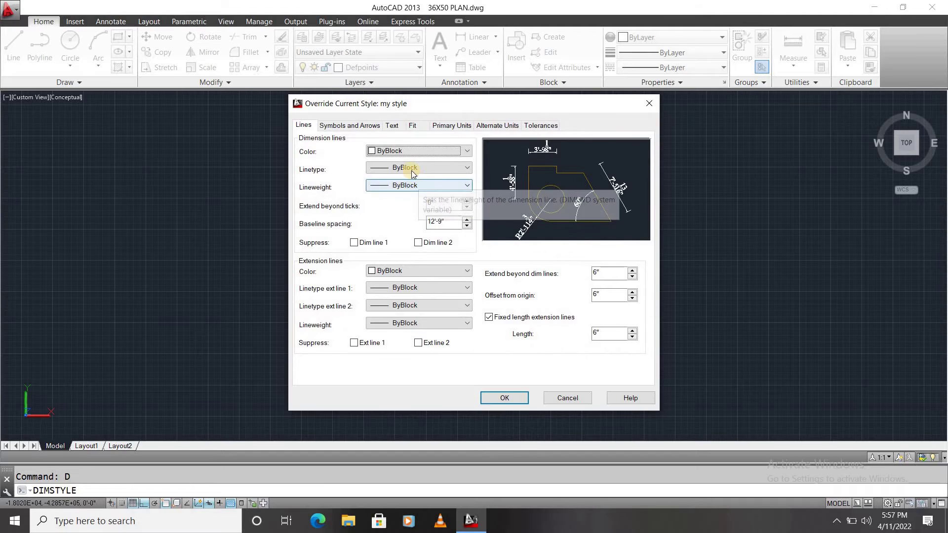
left_click(350, 126)
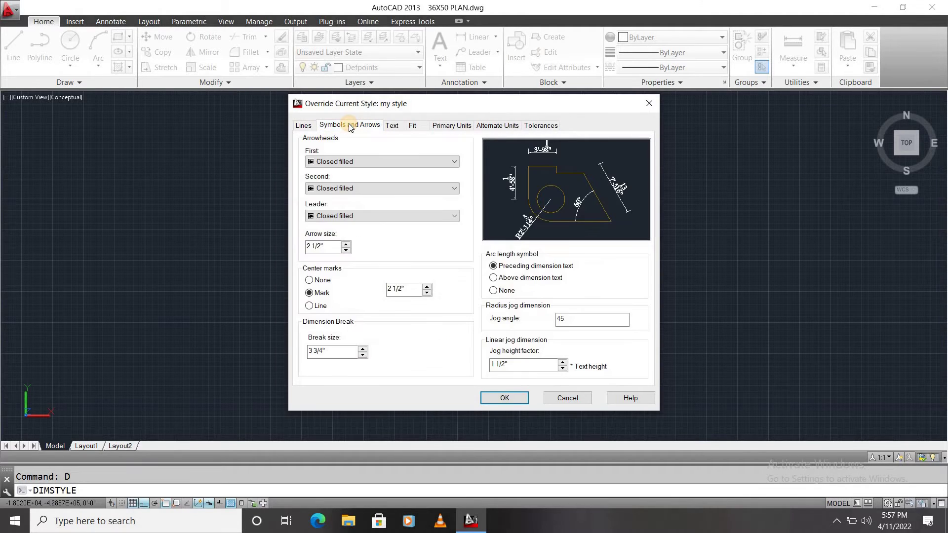
left_click(305, 126)
left_click(402, 156)
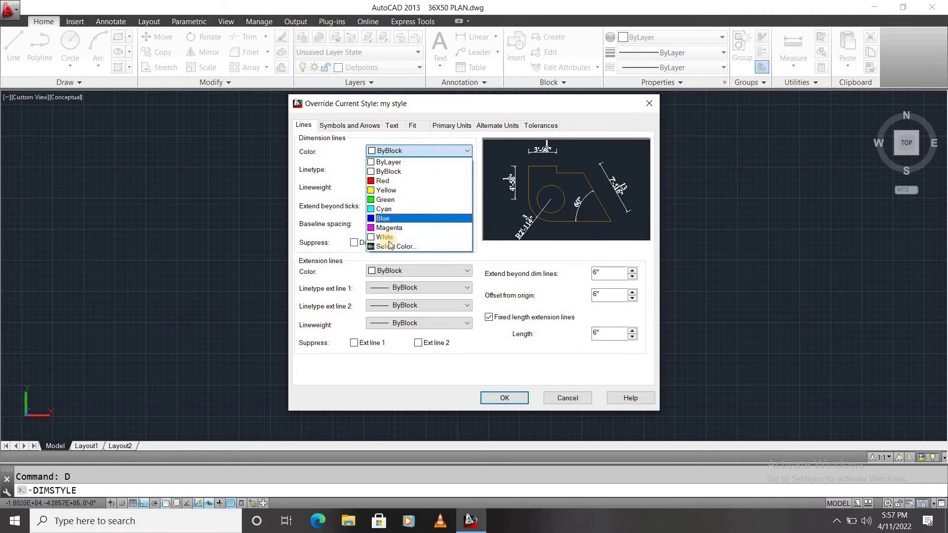
left_click(390, 180)
left_click(428, 154)
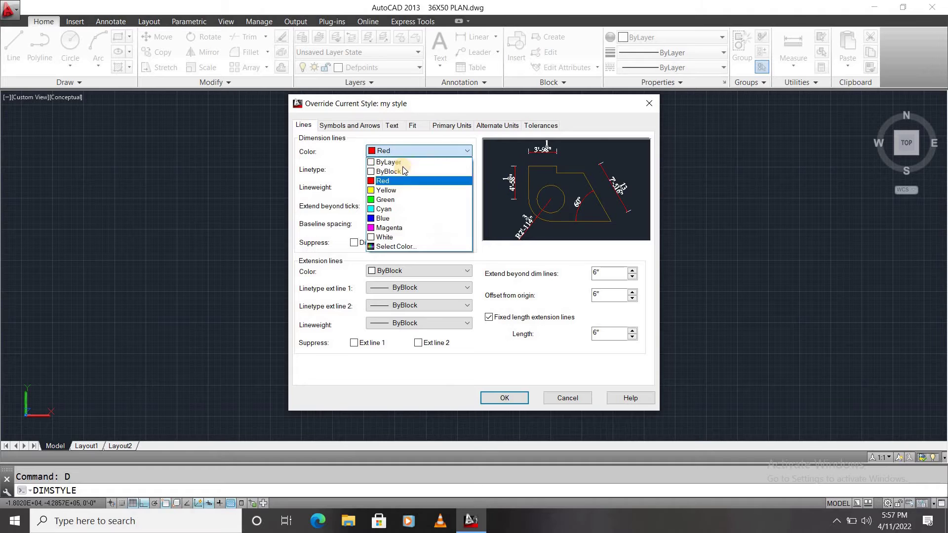
left_click(401, 167)
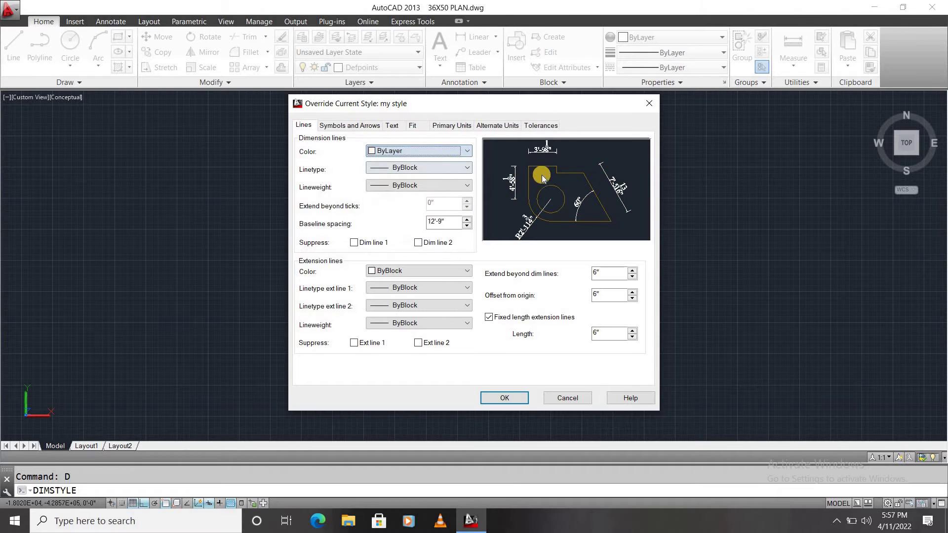
Set dimension text style to Annotative and change the text height to 9".
left_click(350, 126)
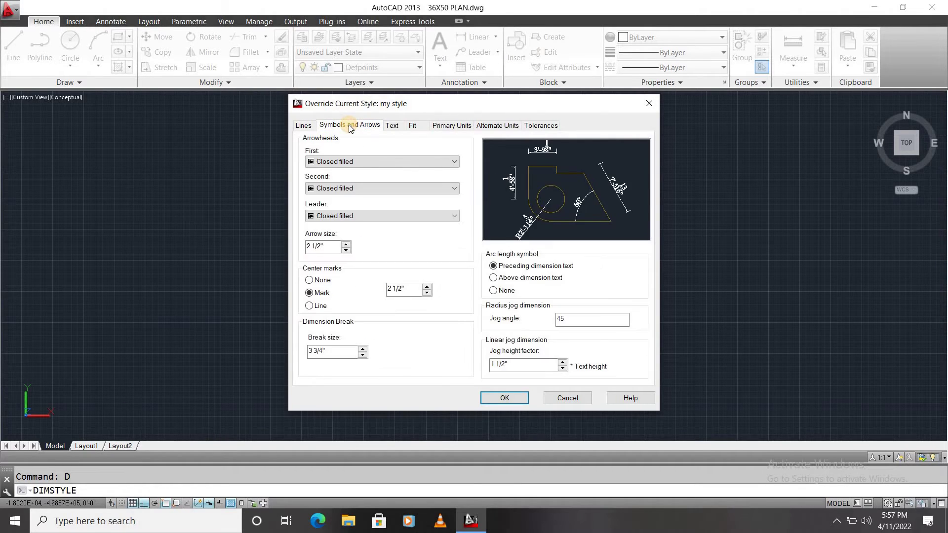
left_click(392, 127)
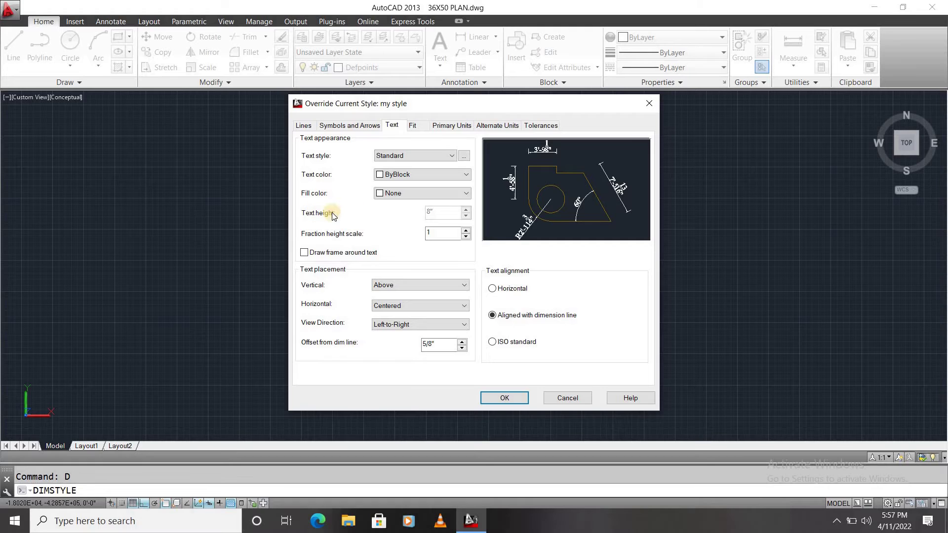
left_click(428, 214)
left_click(408, 157)
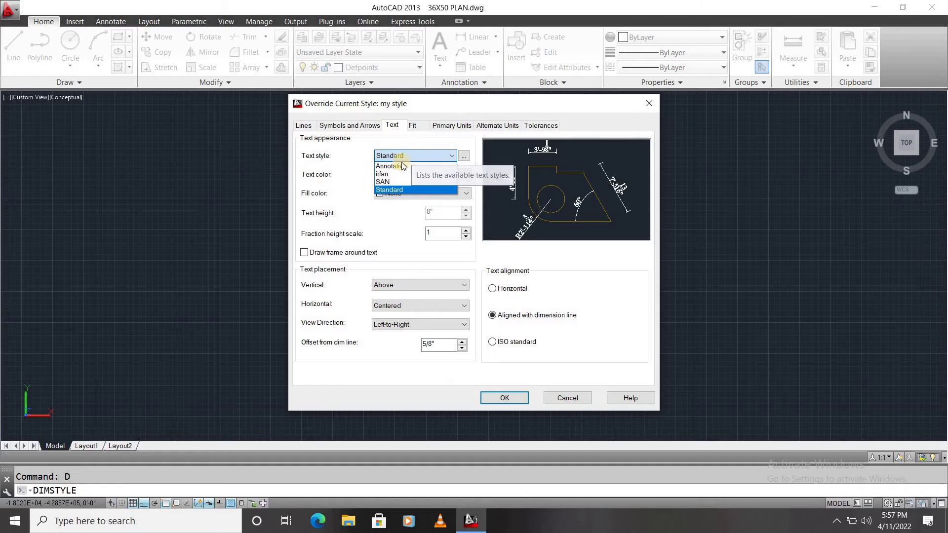
left_click(399, 166)
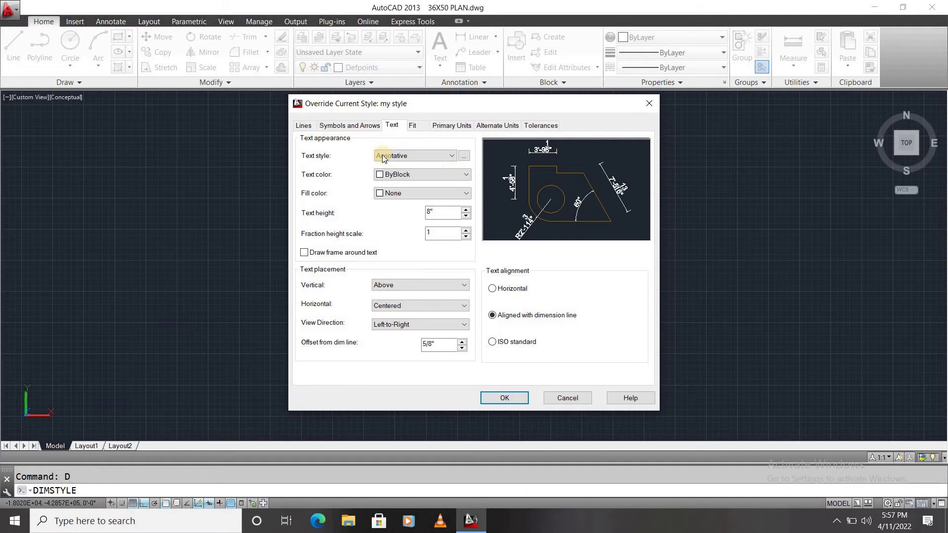
double_click(430, 214)
key("BackSpace")
type("12")
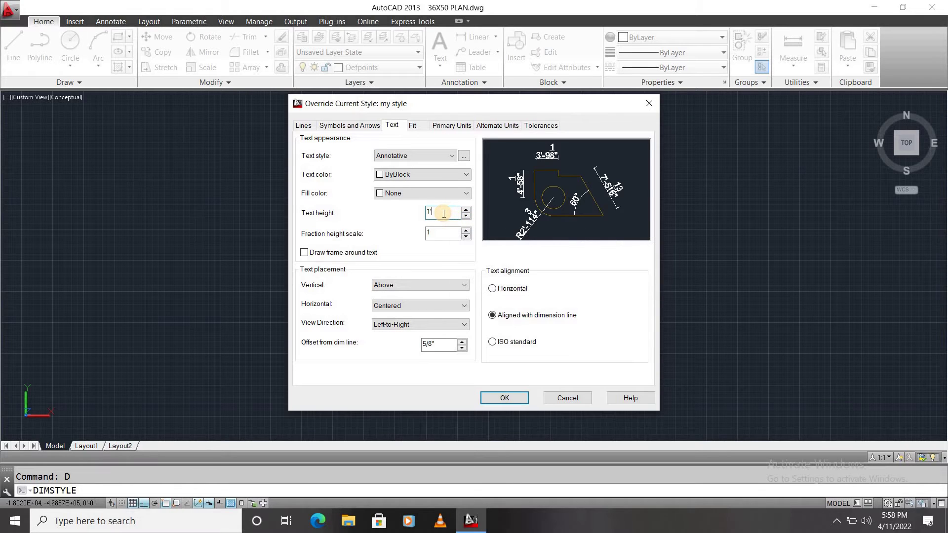
key("BackSpace")
key("BackSpace")
type("9")
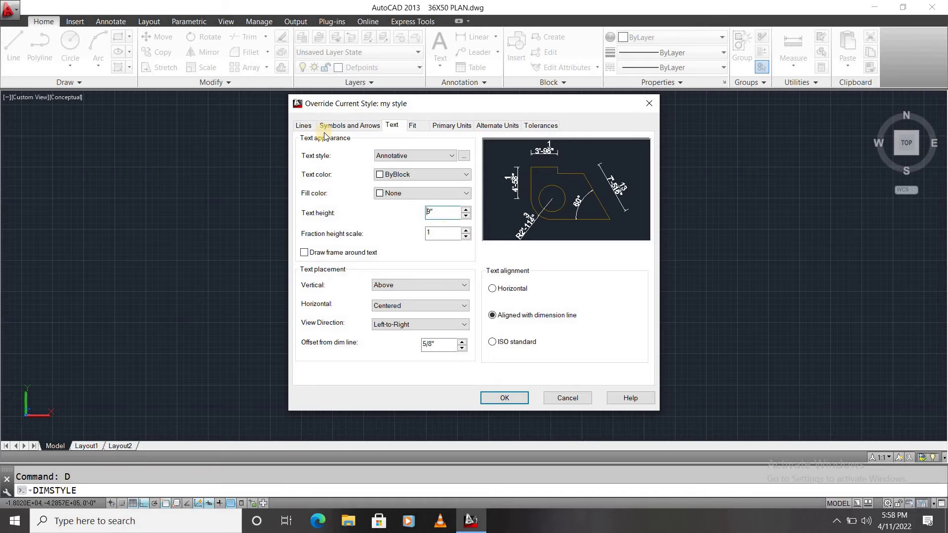
left_click(414, 130)
left_click(435, 128)
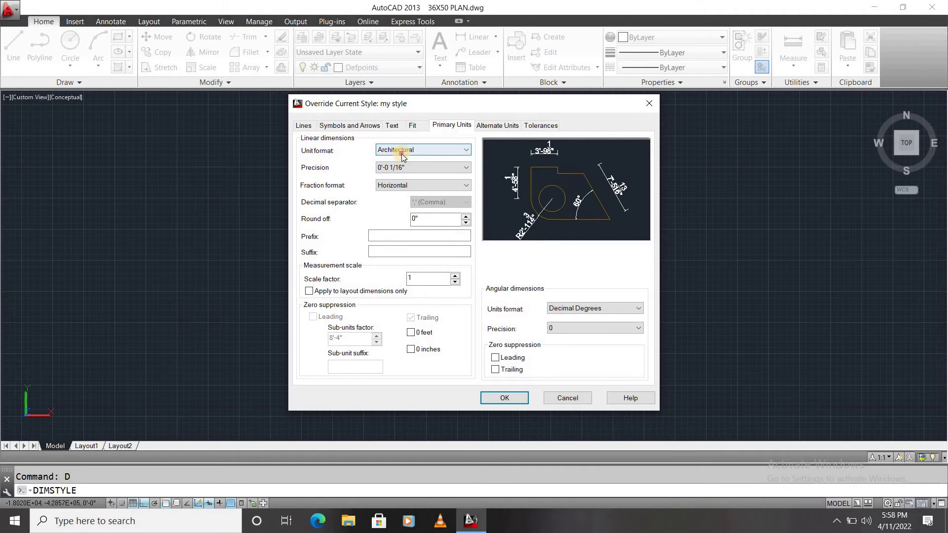
Keep Architectural at 0'-0 1/16" precision, settling on Horizontal fraction format after trying others.
left_click(423, 151)
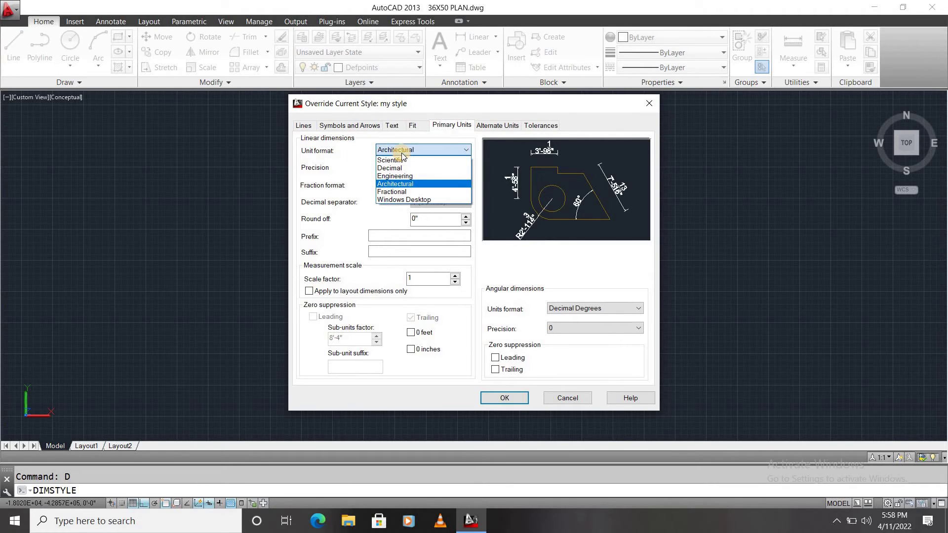
left_click(393, 184)
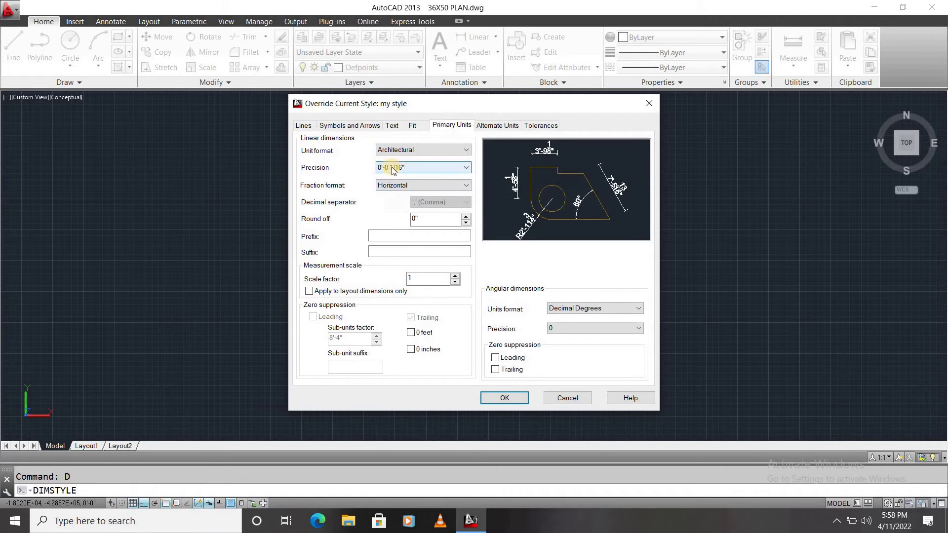
left_click(397, 169)
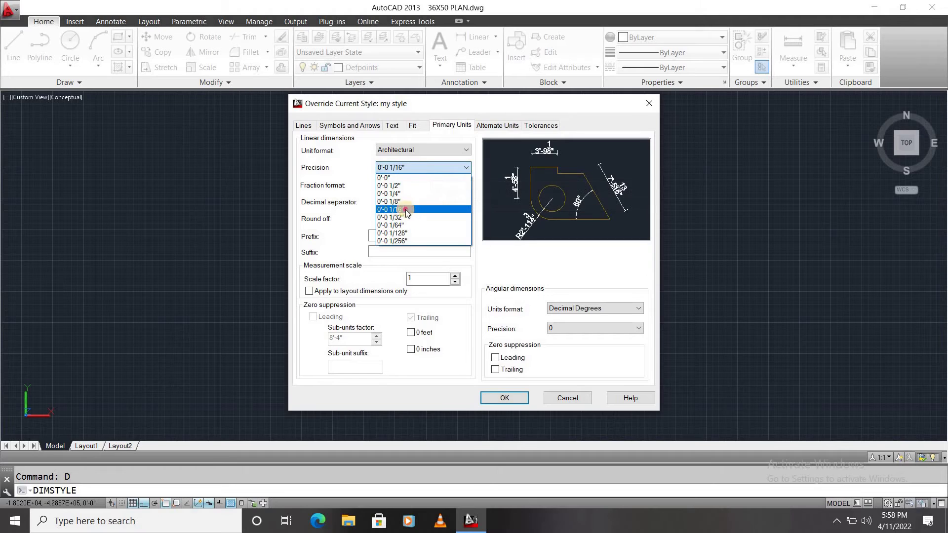
left_click(420, 195)
key("Tab")
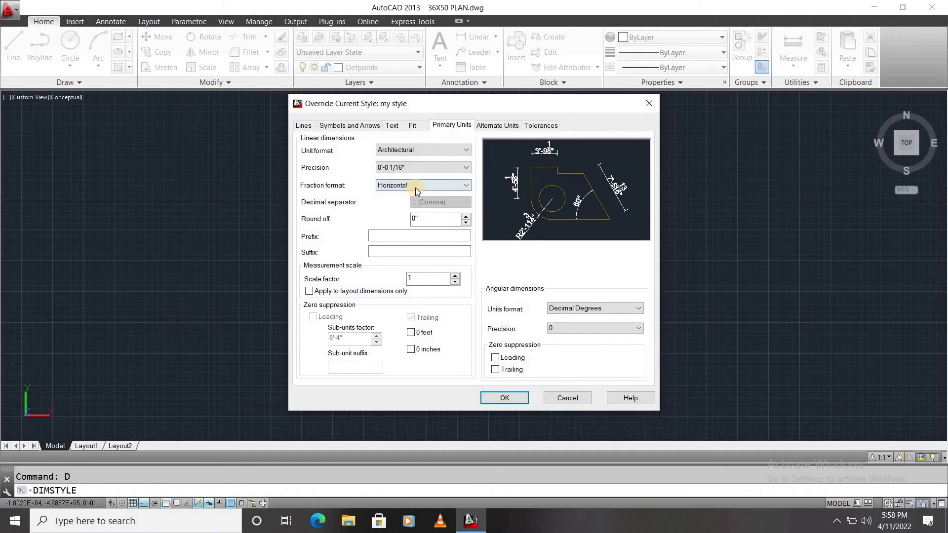
left_click(416, 187)
left_click(405, 202)
left_click(417, 186)
left_click(404, 212)
left_click(422, 186)
left_click(412, 194)
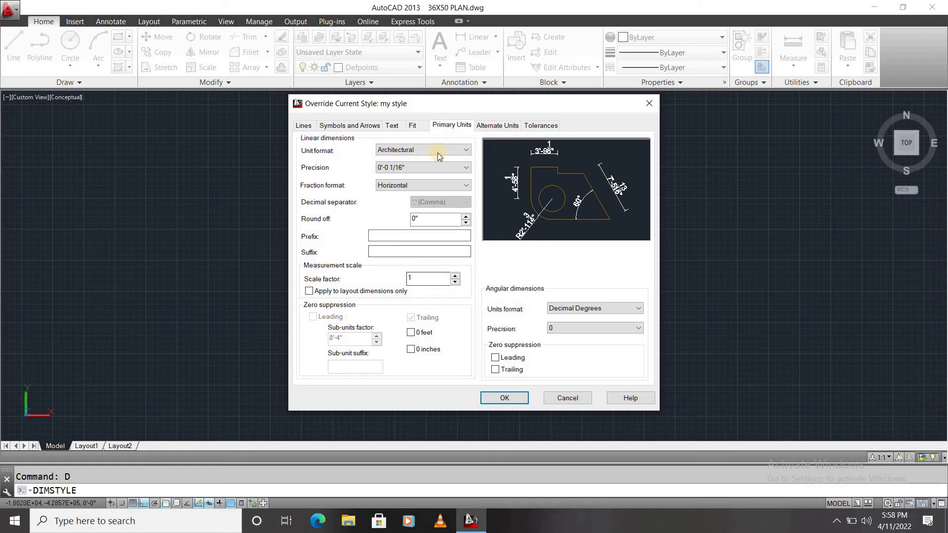
Review the Alternate Units and Tolerances settings.
left_click(490, 127)
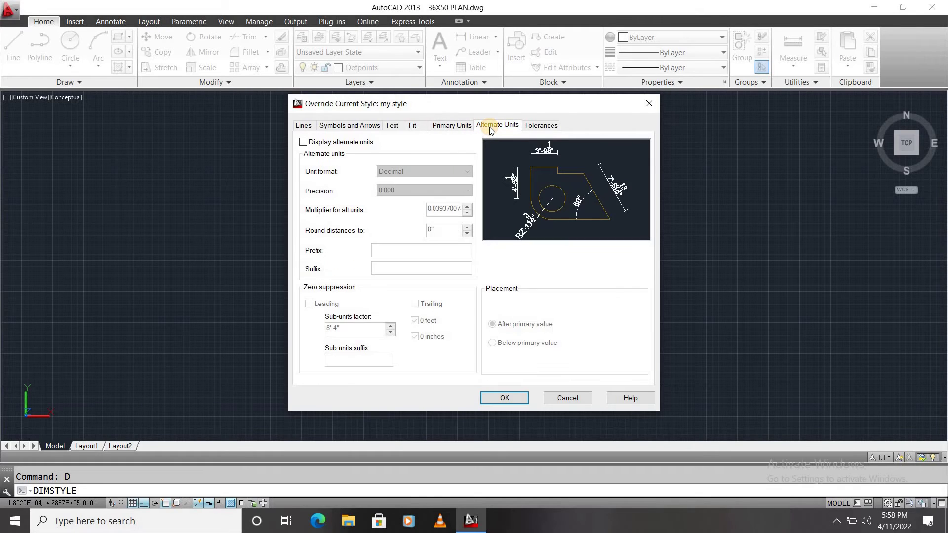
left_click(546, 127)
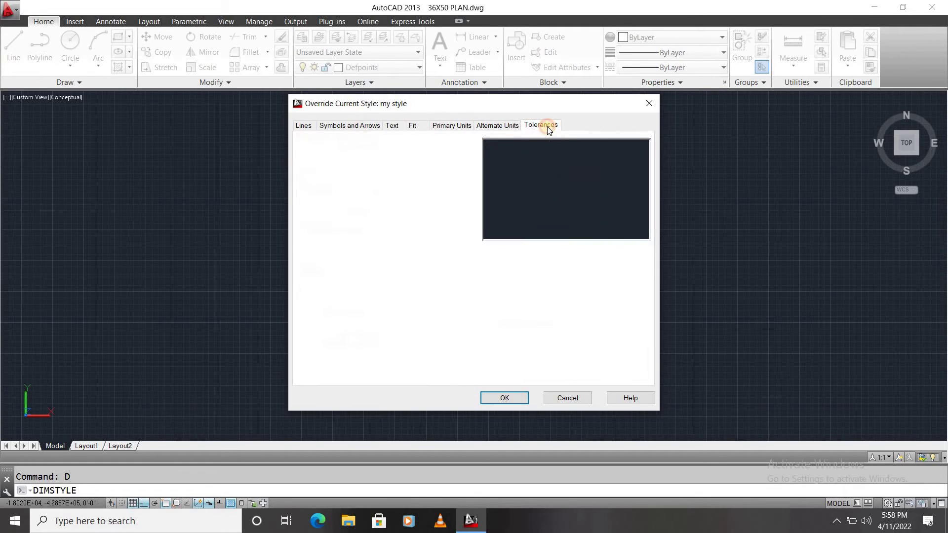
left_click(399, 126)
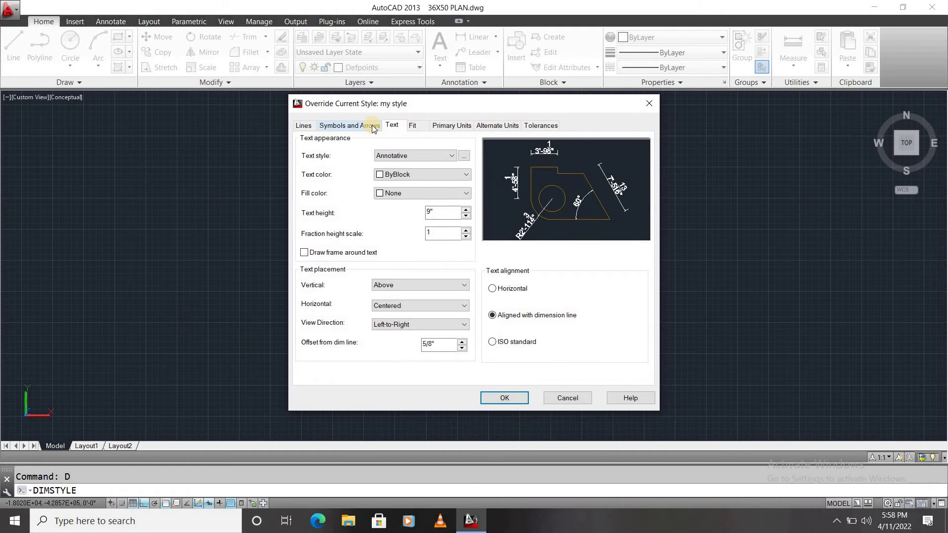
Try red dimension text, then return text colour to ByBlock.
left_click(409, 175)
left_click(391, 205)
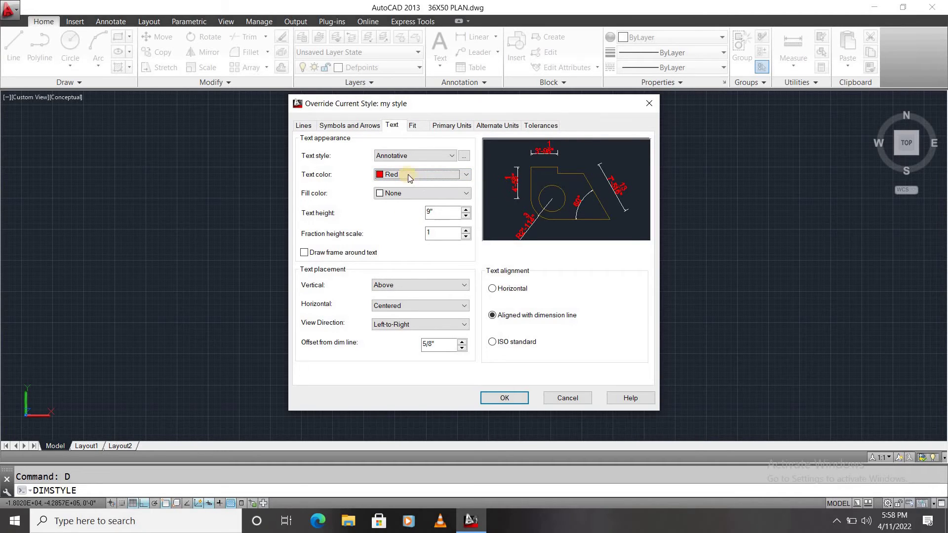
left_click(430, 174)
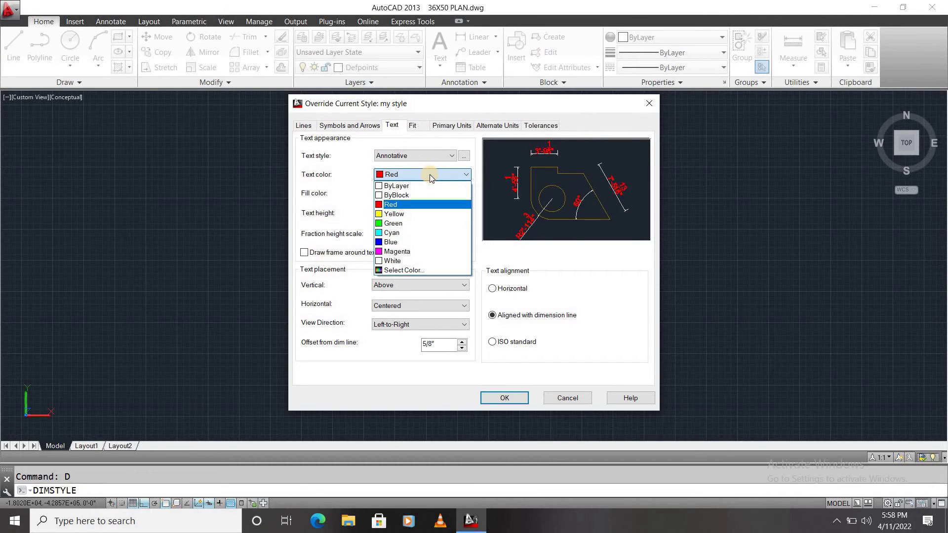
left_click(408, 194)
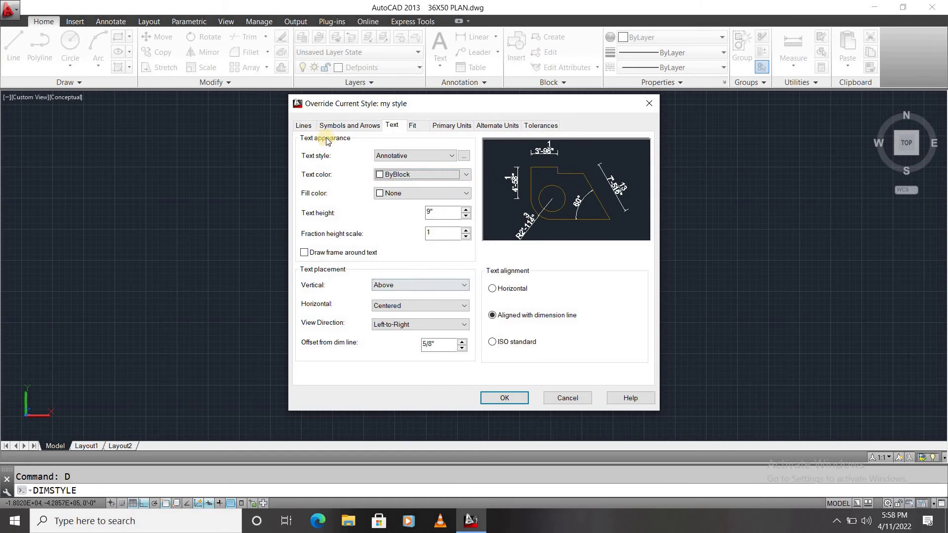
left_click(304, 126)
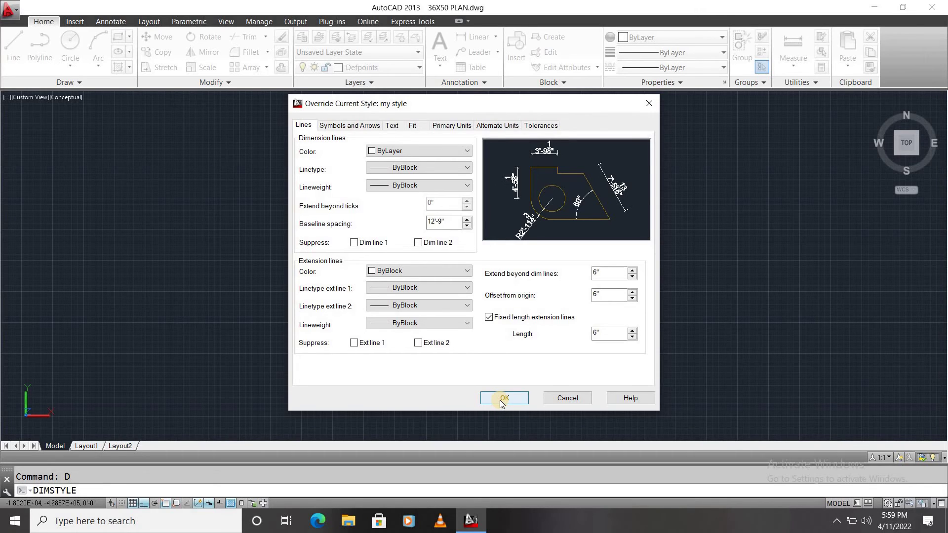
Toggle the fixed-length extension lines option until it ends enabled.
left_click(489, 318)
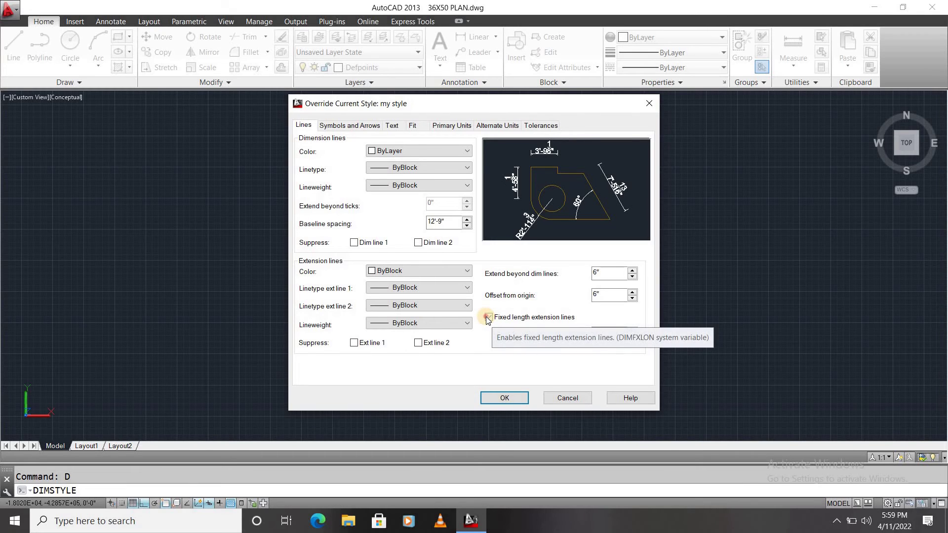
left_click(488, 317)
left_click(488, 317)
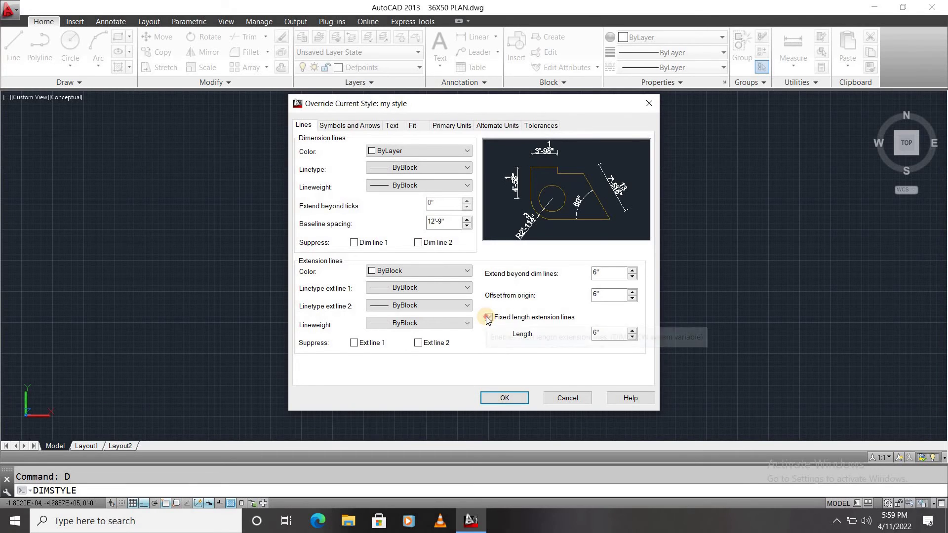
left_click(488, 318)
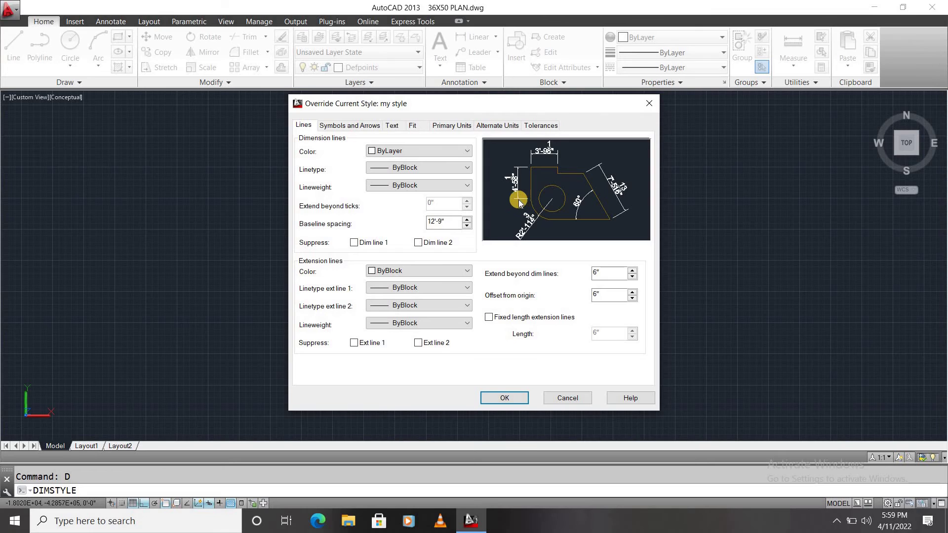
left_click(489, 317)
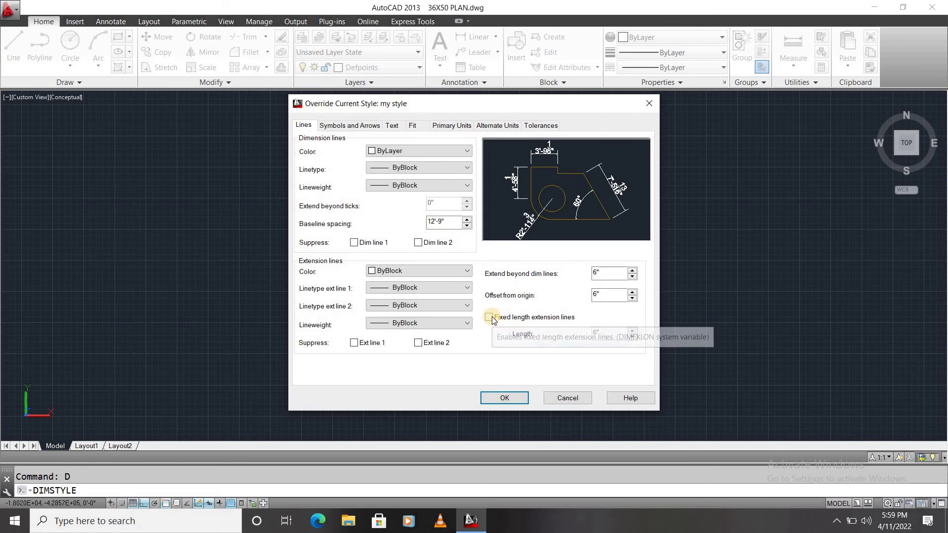
left_click(491, 319)
Edit the fixed extension line length, confirmed at 6", and apply the override.
double_click(596, 333)
left_click(595, 333)
type("9")
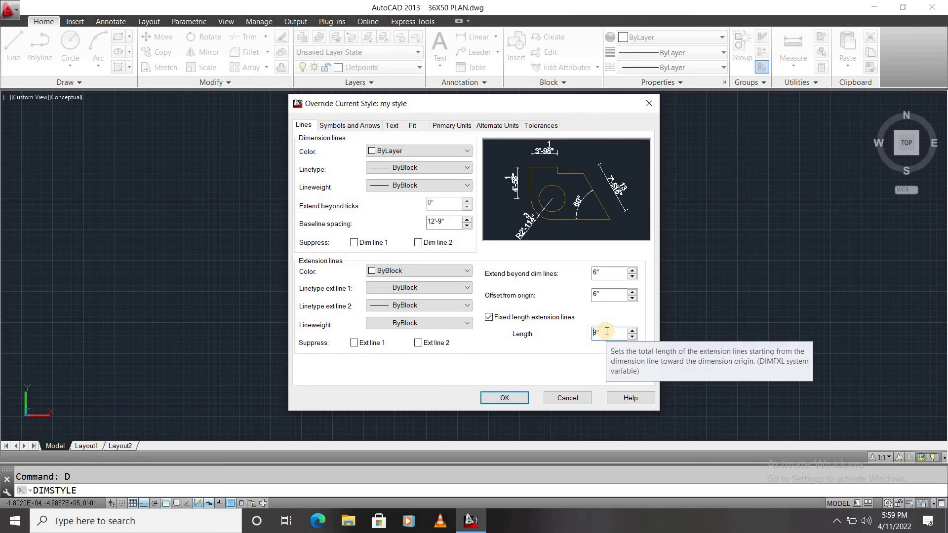
left_click(575, 345)
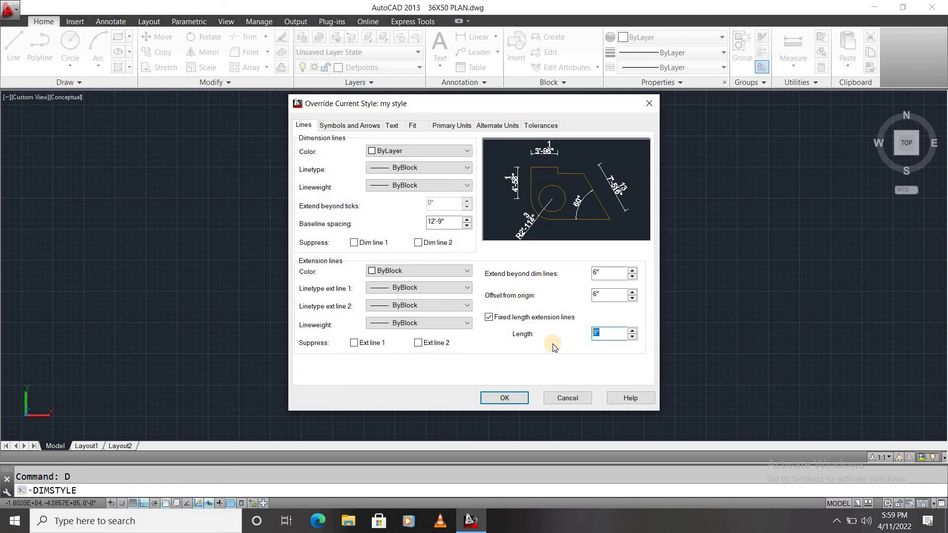
type("12")
left_click(489, 317)
left_click(489, 318)
left_click_drag(607, 332, 557, 335)
left_click(510, 400)
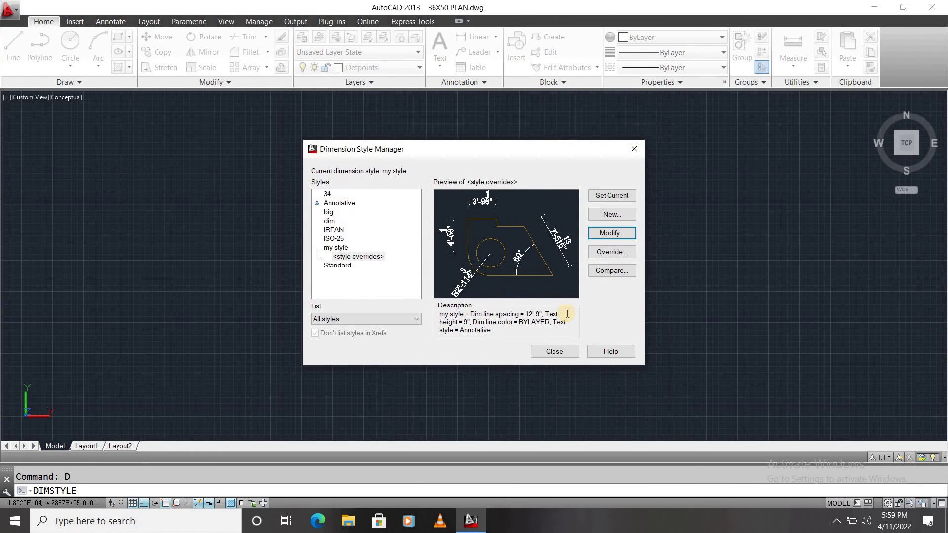
Close the style manager and start a line with a 2' first segment.
left_click(561, 353)
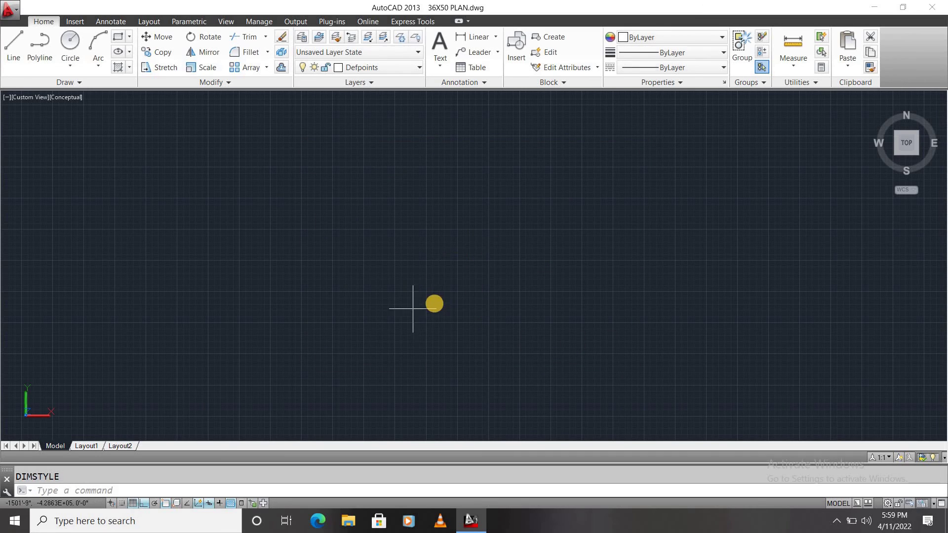
type("l")
key("Return")
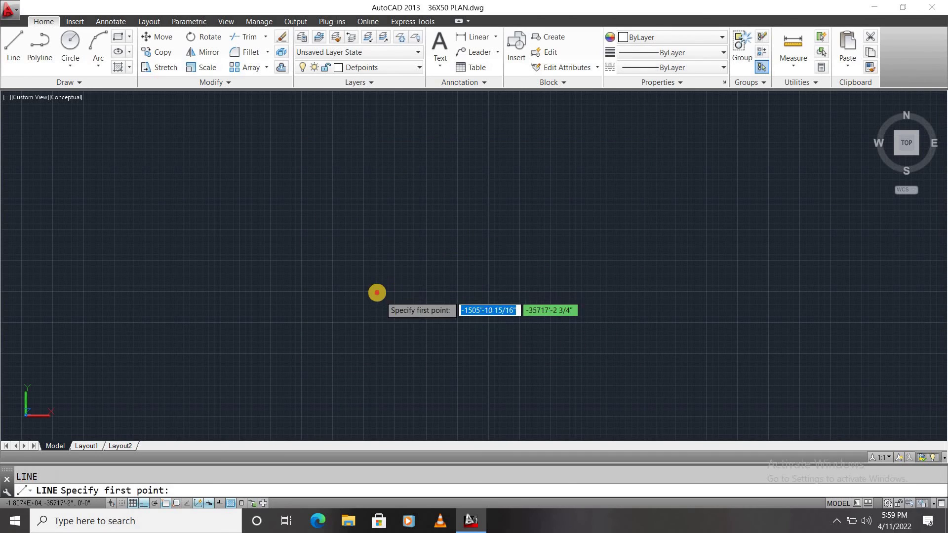
left_click(377, 292)
type("2")
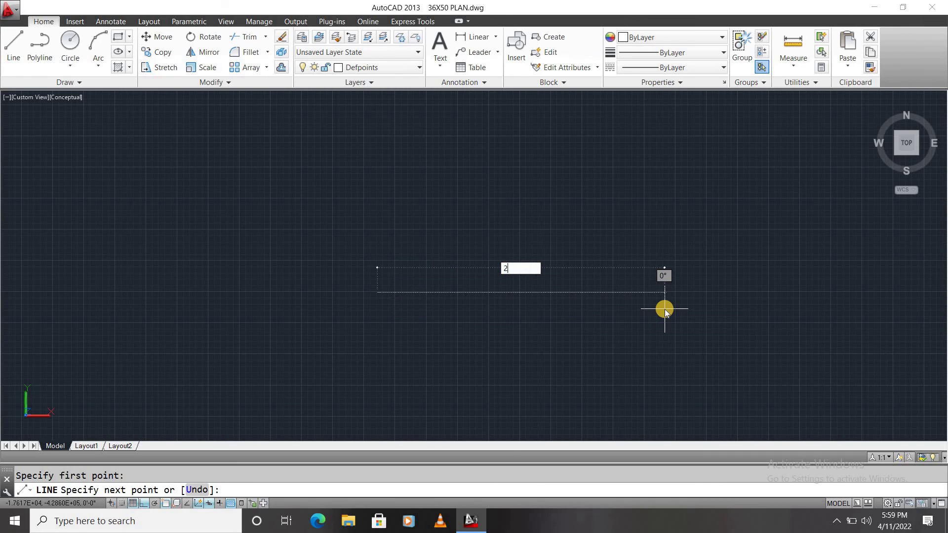
type("'")
key("Return")
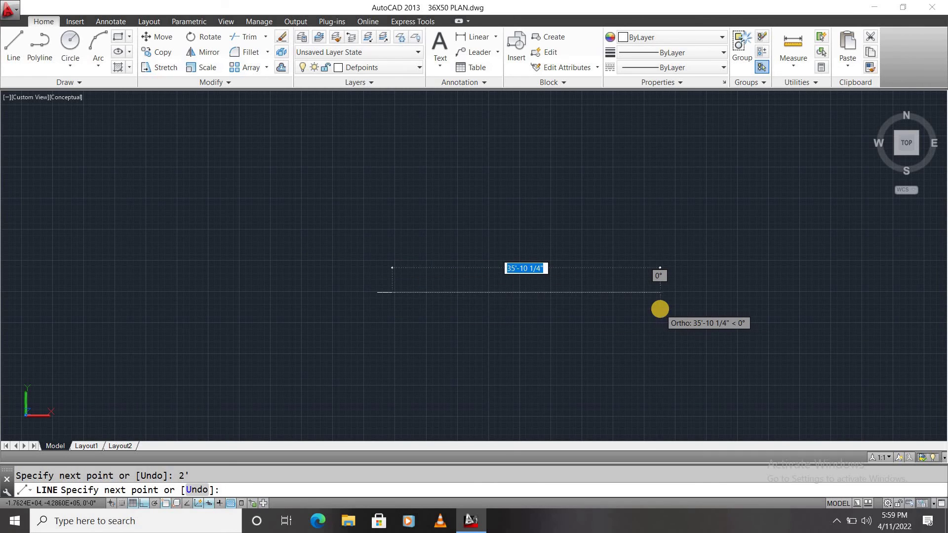
Continue the line with 6', 6' and 5' segments and finish it.
type("6'")
key("Return")
type("6'")
key("Return")
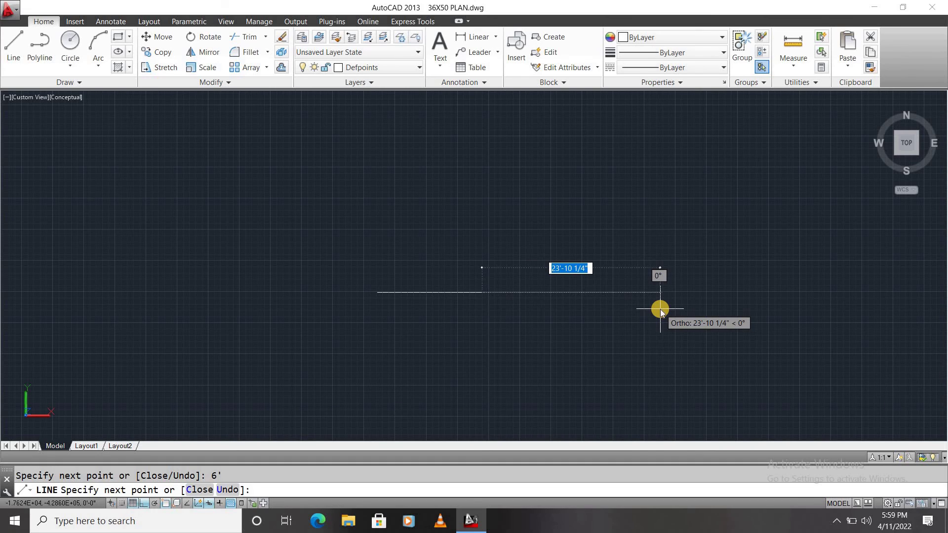
type("5")
key("Return")
key("Escape")
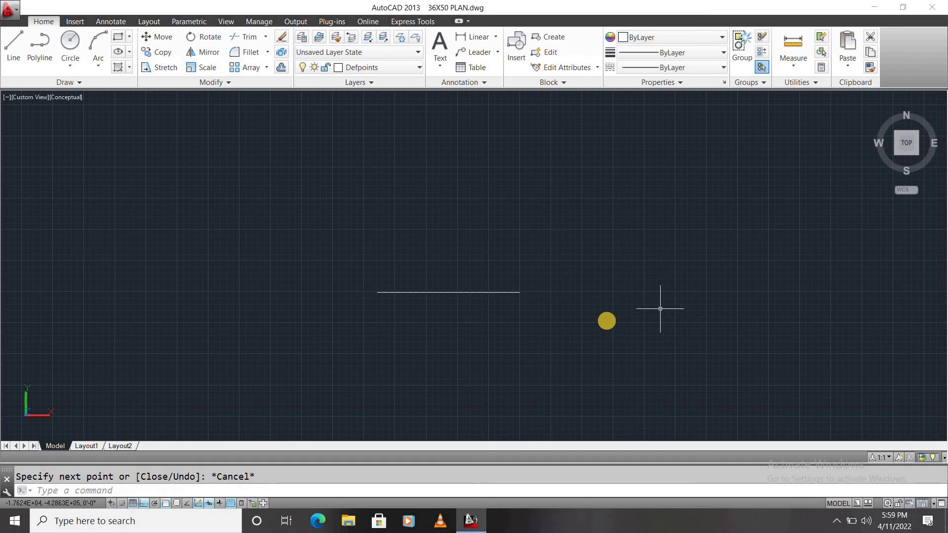
type("dli")
Place a 19' linear dimension below the test line between its endpoints.
key("Return")
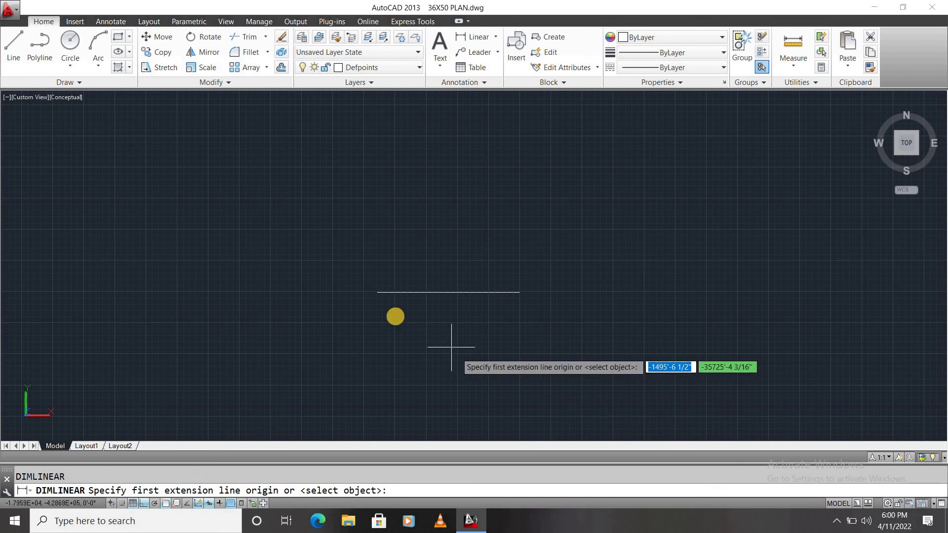
left_click(373, 292)
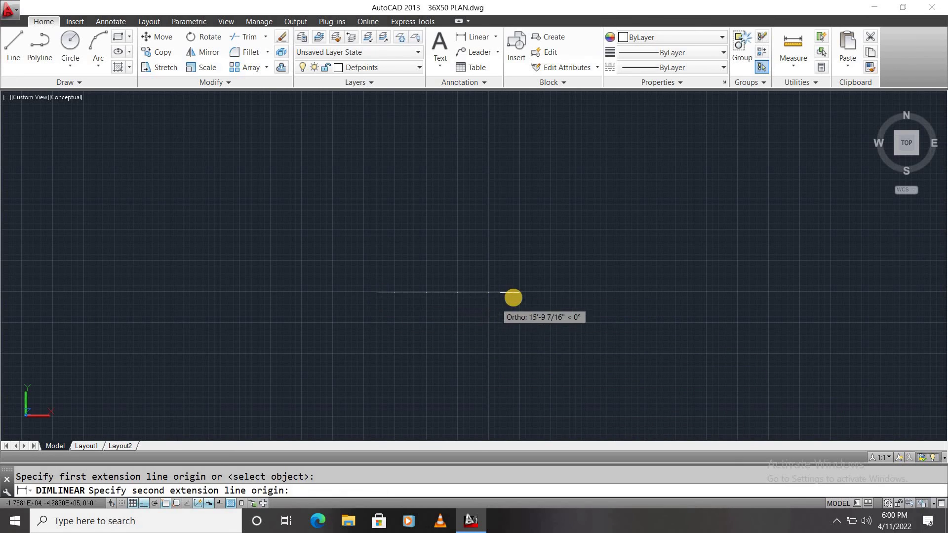
left_click(519, 293)
scroll(469, 316, "up", 2)
scroll(469, 316, "up", 4)
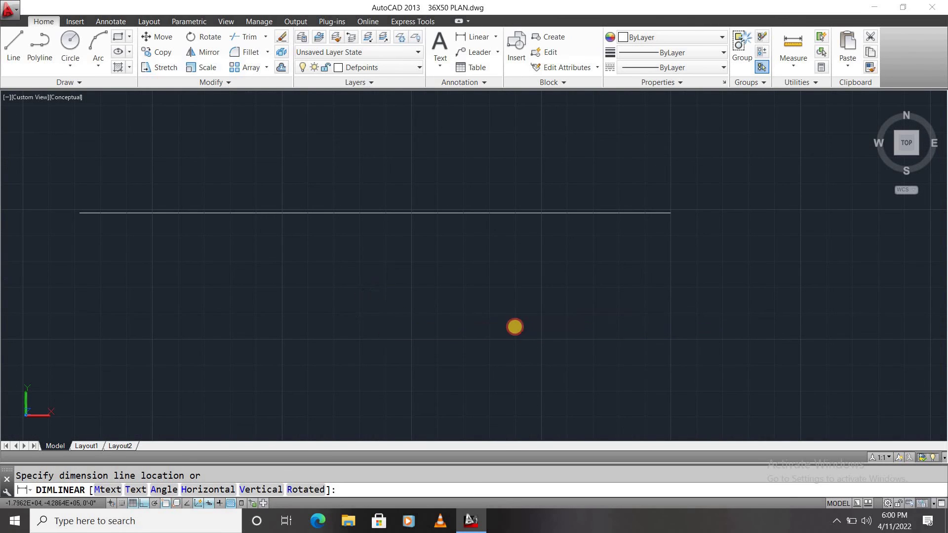
left_click(518, 317)
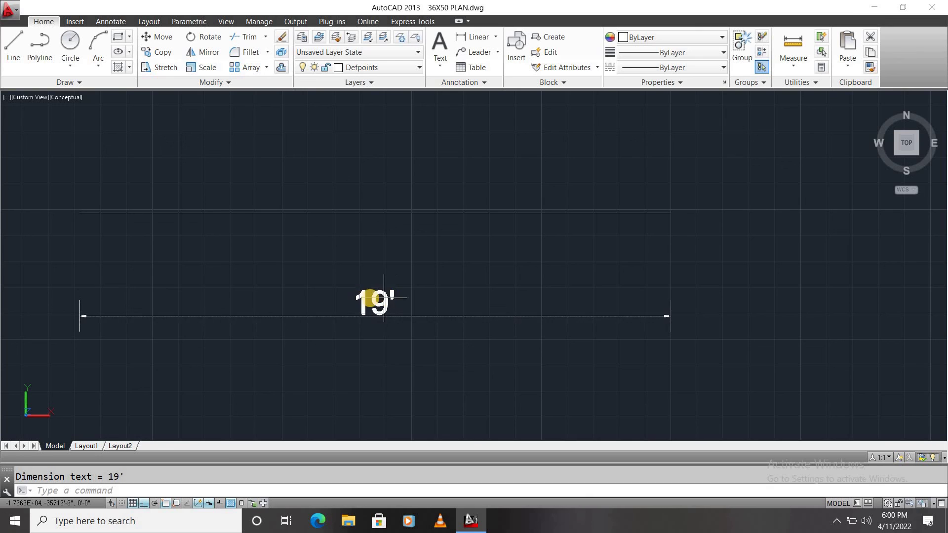
key("Escape")
Window-select the line and its dimension and erase both.
scroll(430, 293, "down", 6)
left_click(476, 322)
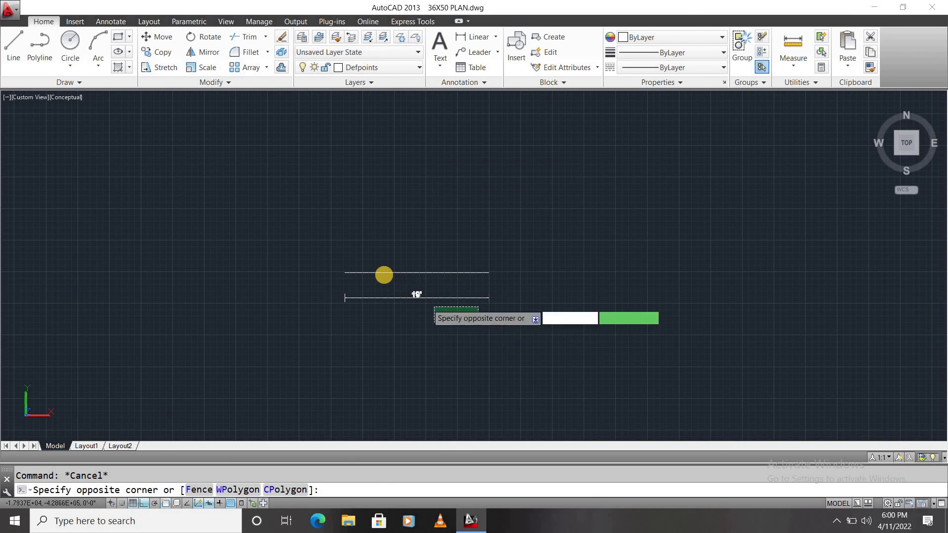
left_click(348, 246)
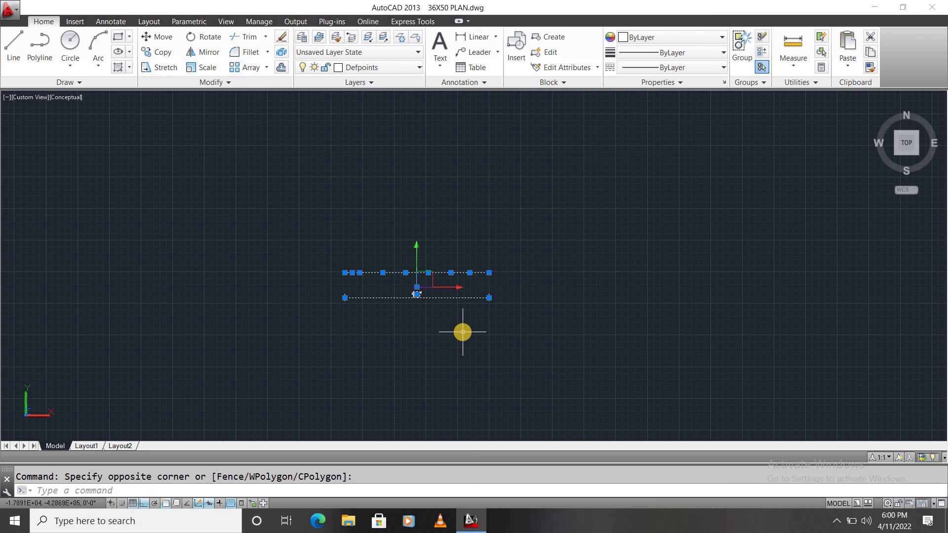
type("E")
key("Return")
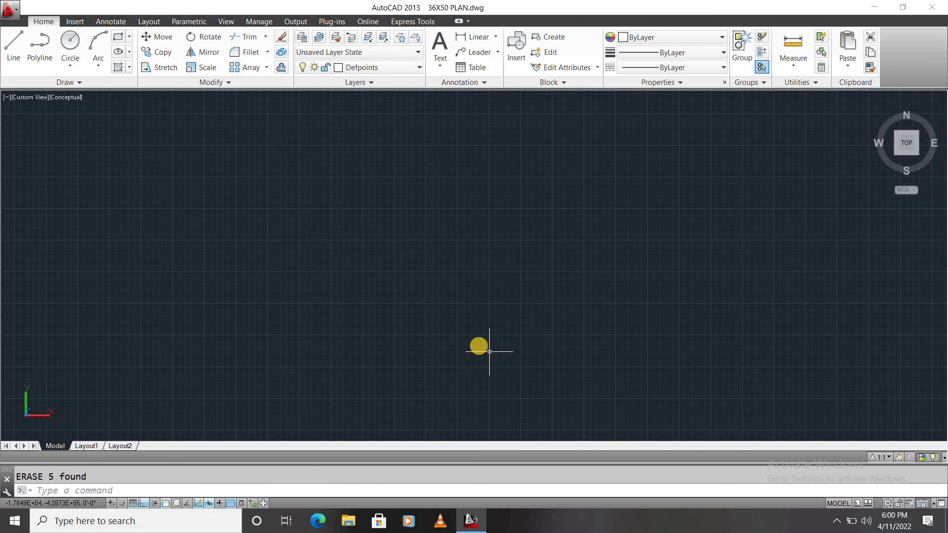